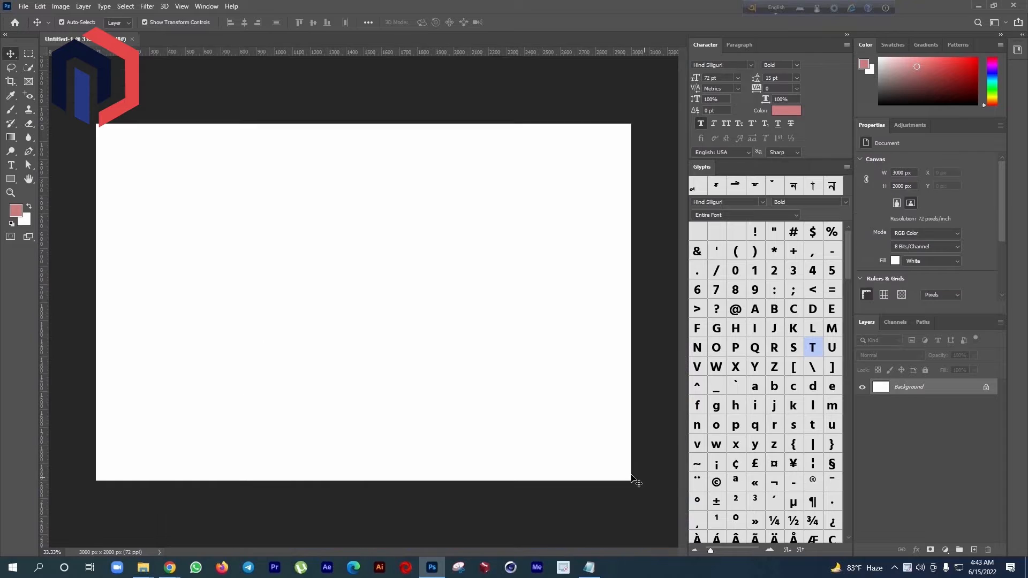
Add a text layer reading "Text" on the blank canvas.
click(15, 166)
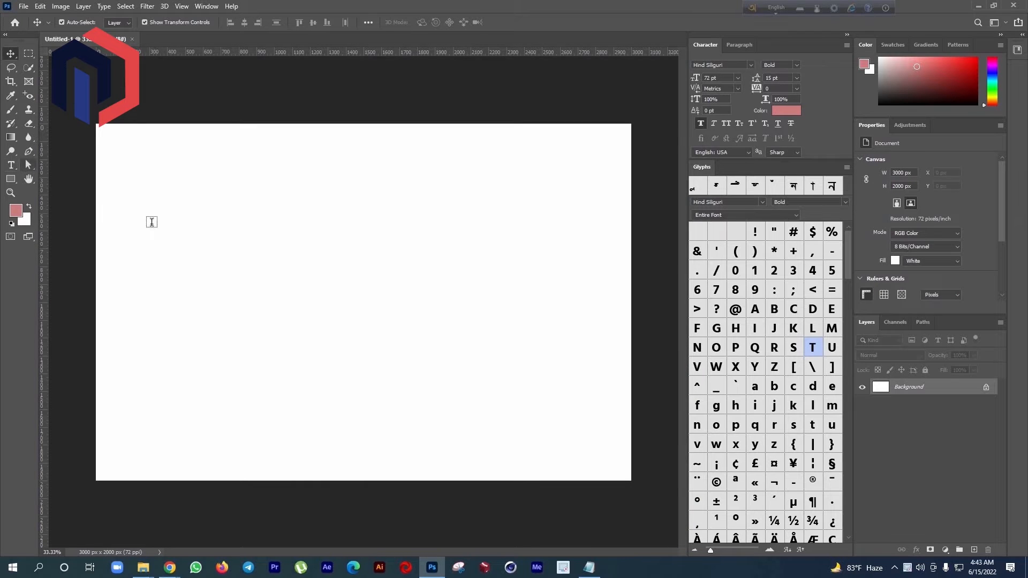
click(295, 284)
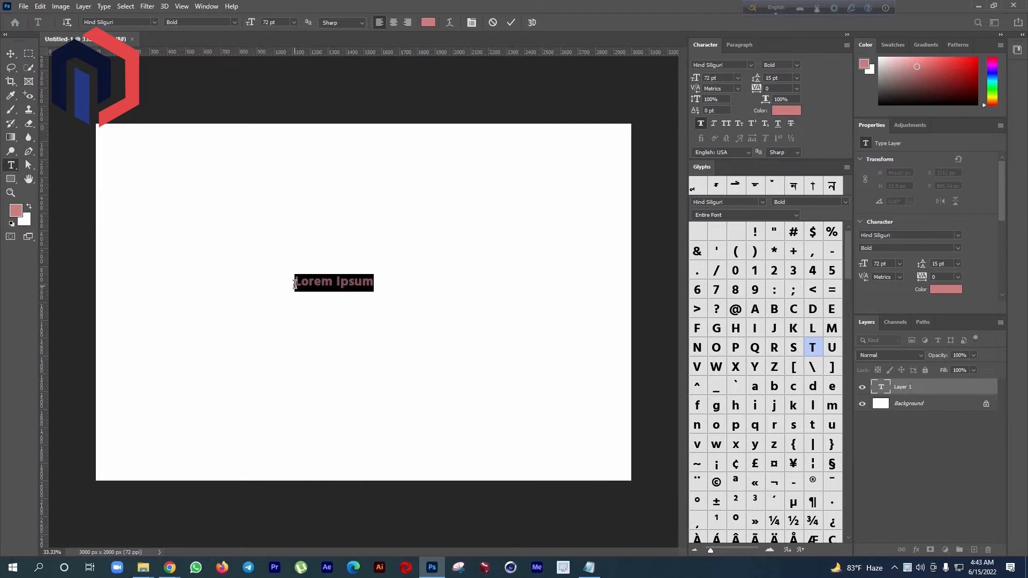
text(Text)
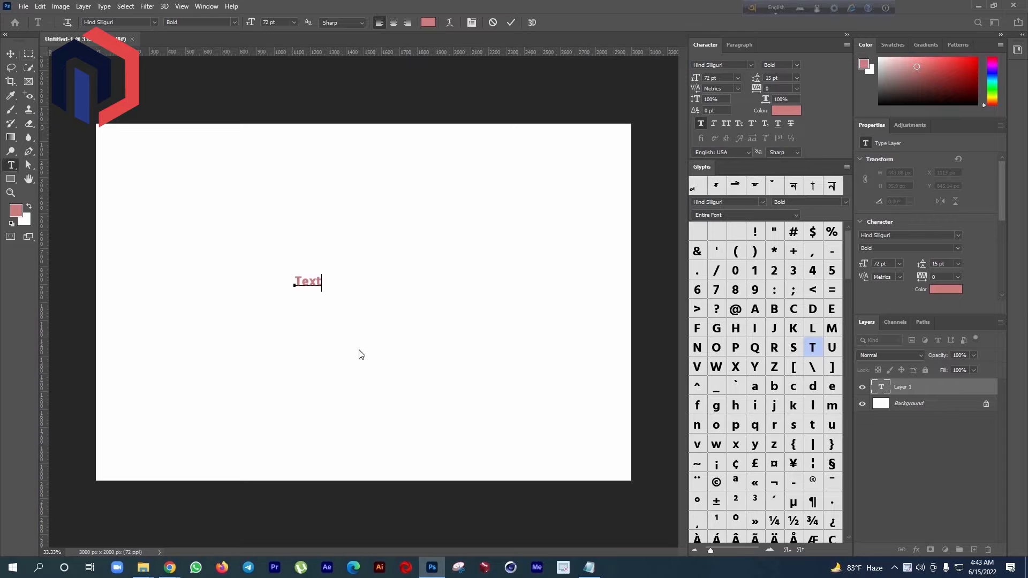
Scale the text up to about 939 pt and position it near the middle of the canvas.
click(11, 53)
drag(321, 291, 485, 367)
drag(377, 271, 438, 333)
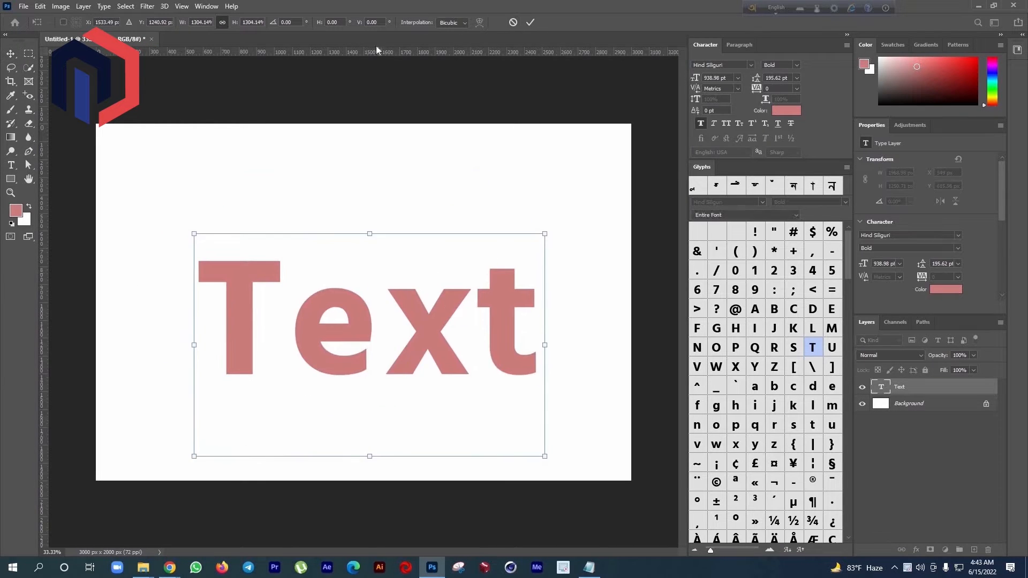
key(Return)
Set alignment to Canvas and centre the text layer on it horizontally and vertically.
click(369, 22)
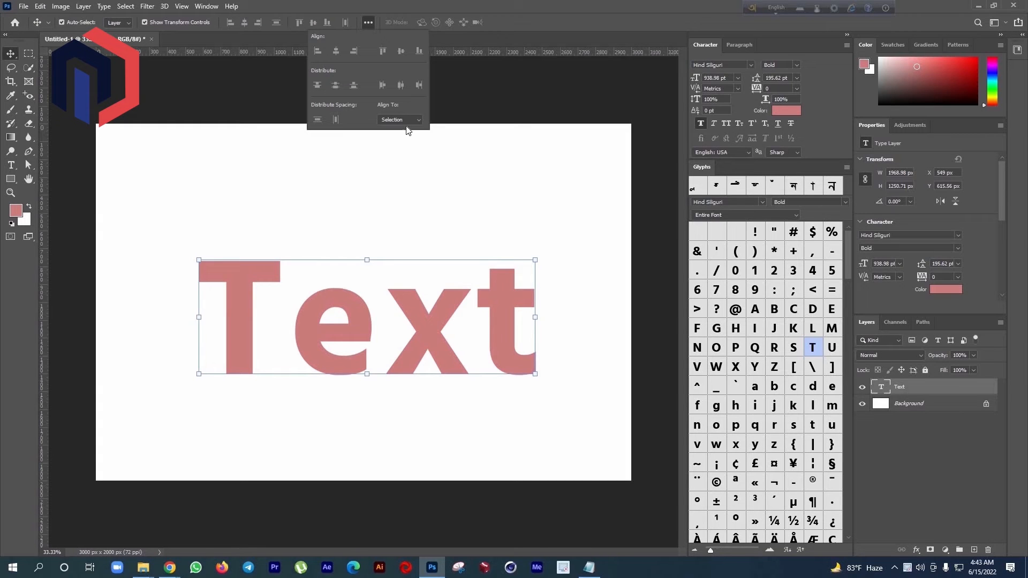
click(406, 123)
click(400, 133)
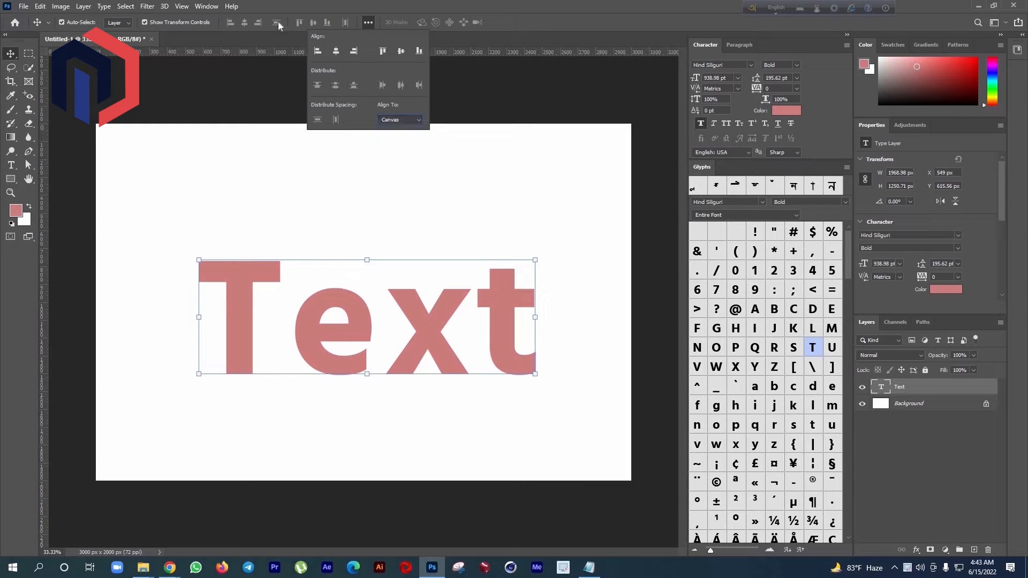
click(313, 23)
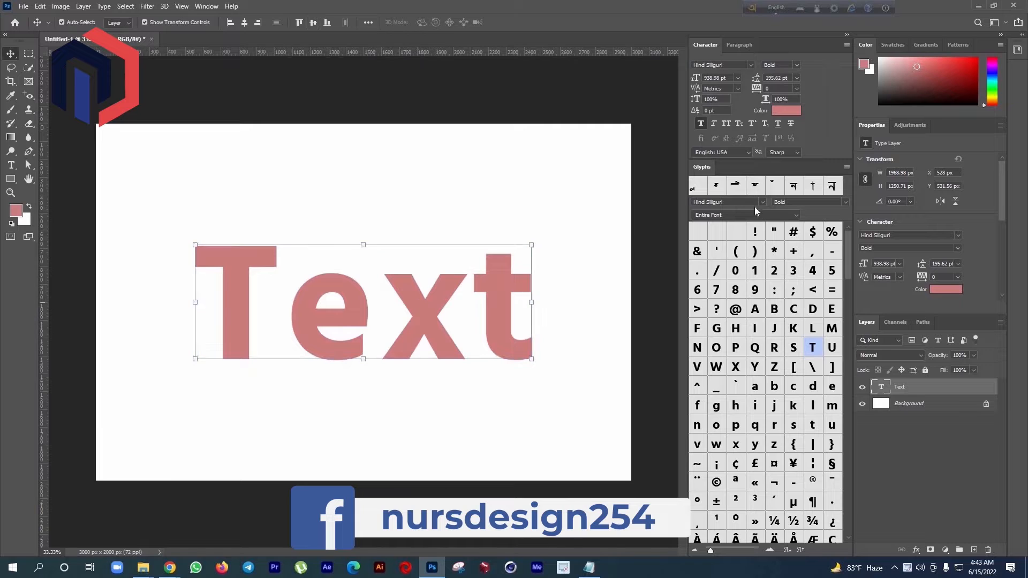
Change the colour of the whole word to red, ff0000, and commit the text edit.
double_click(472, 268)
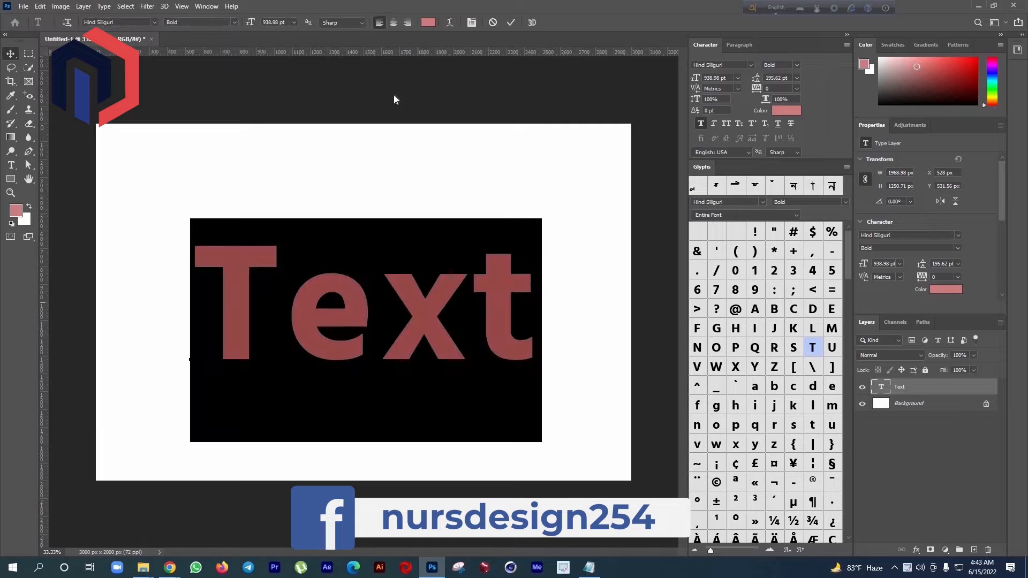
click(431, 24)
text(ff0000)
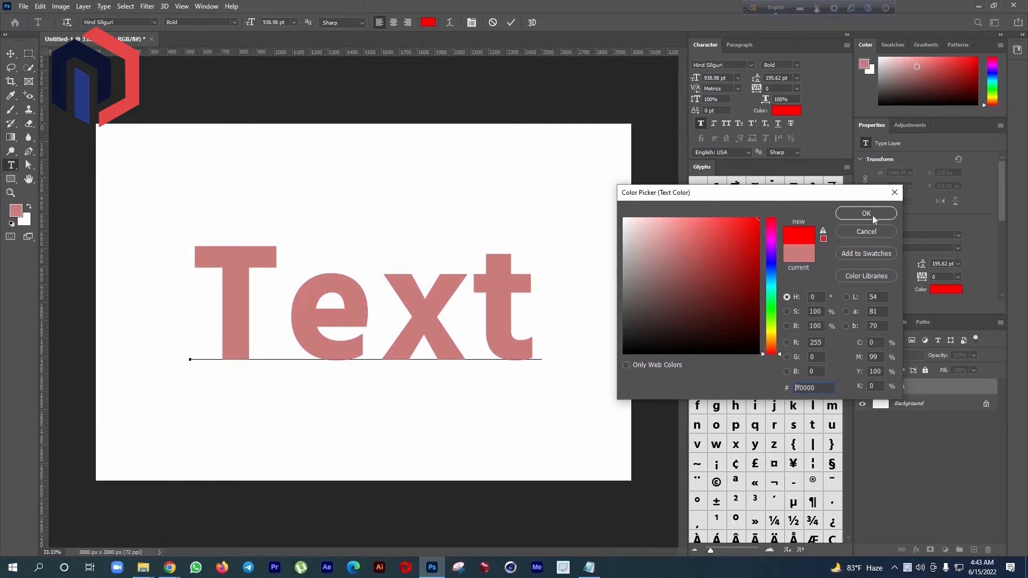
click(872, 215)
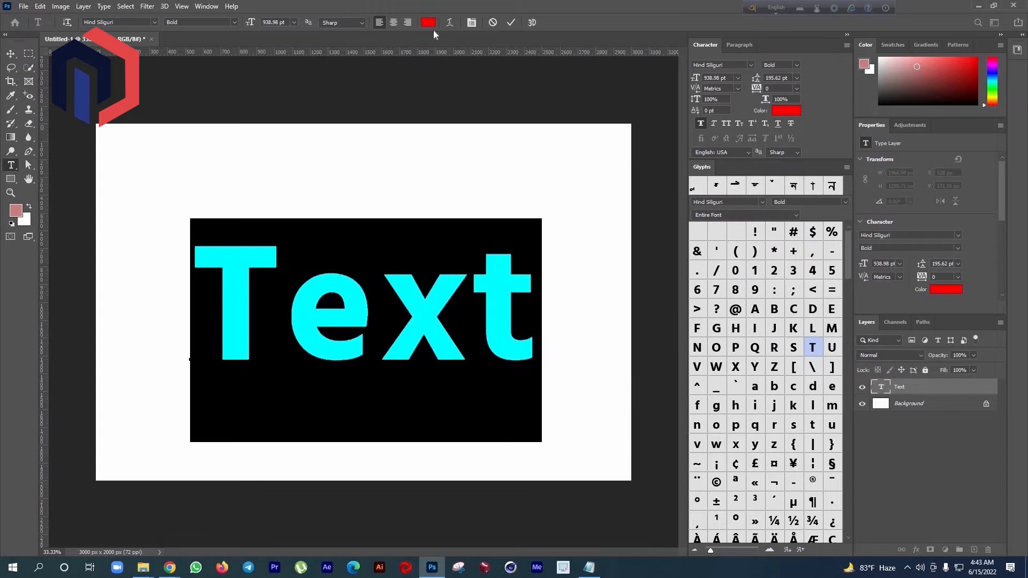
click(510, 23)
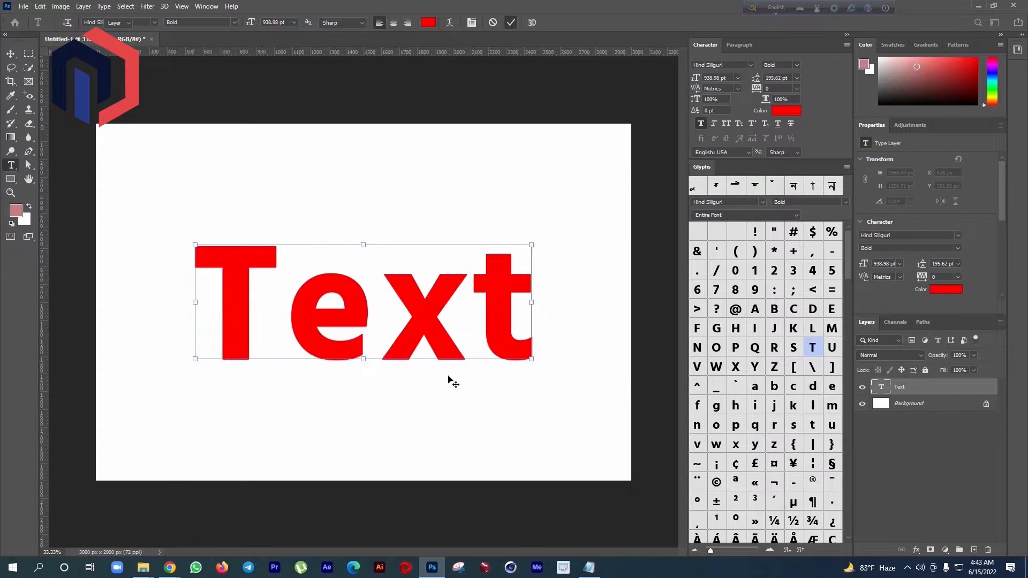
key(v)
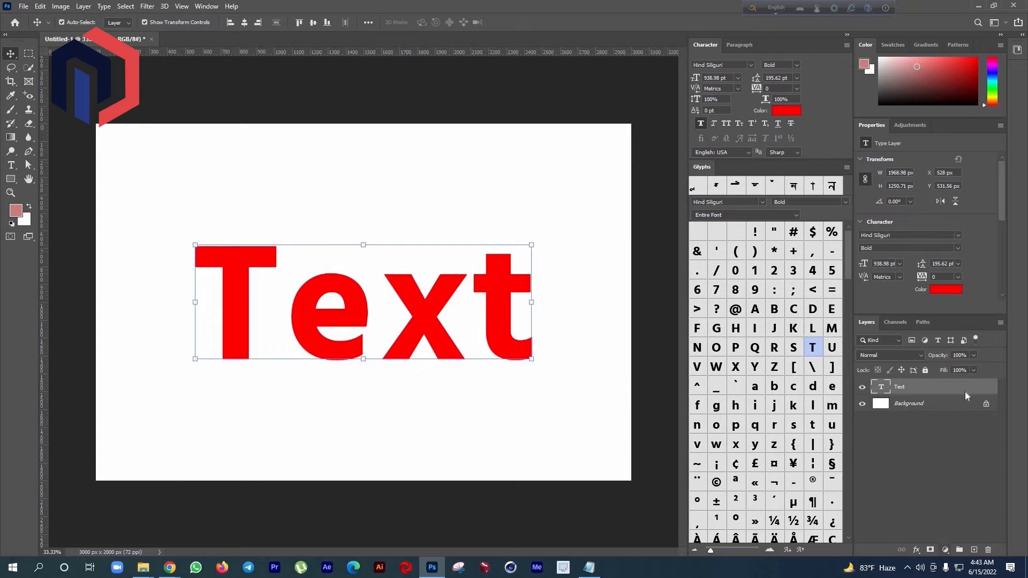
Add a Solid Color fill layer in dark reddish brown above the text layer.
click(946, 550)
click(900, 359)
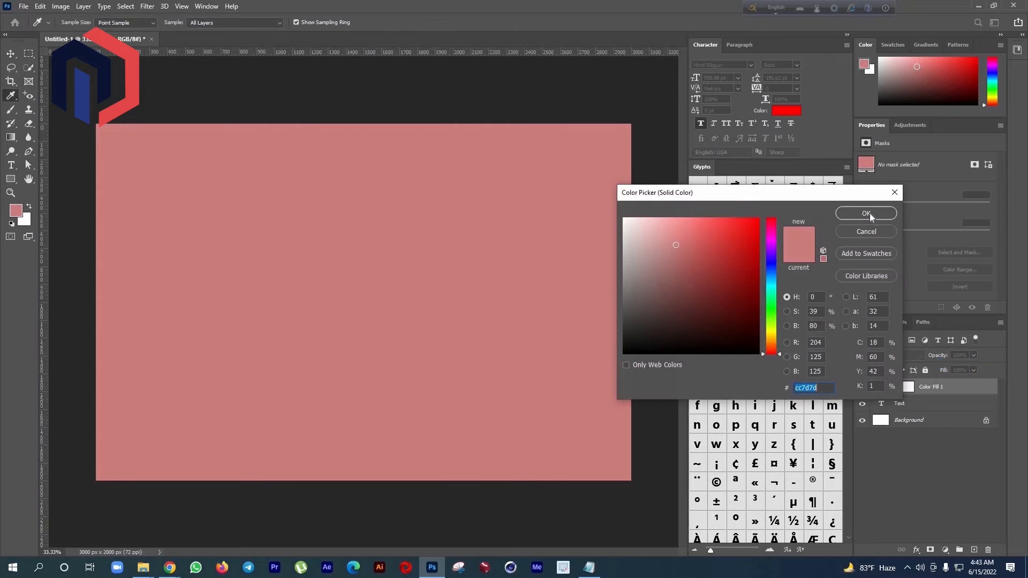
drag(723, 282, 677, 296)
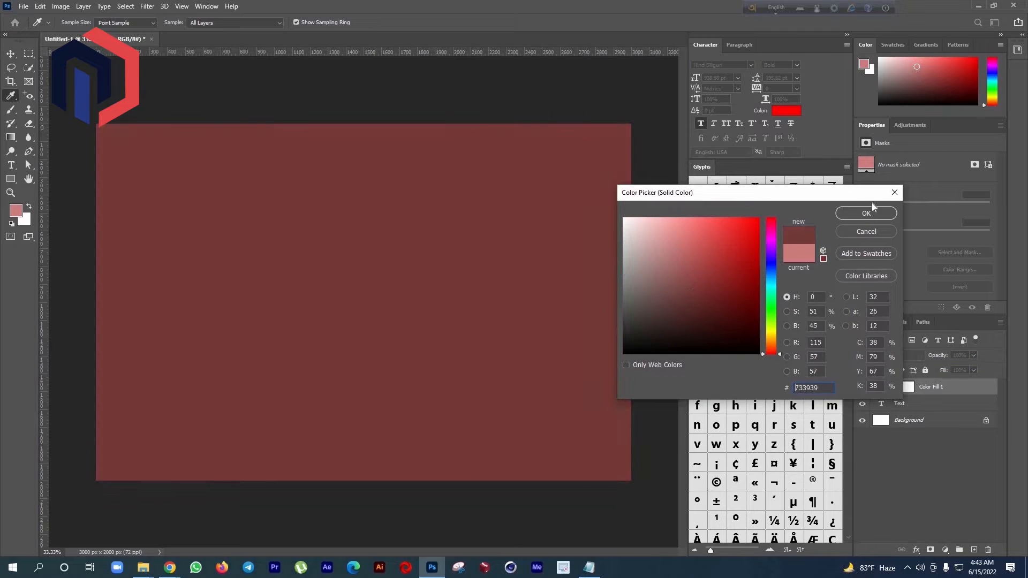
click(873, 214)
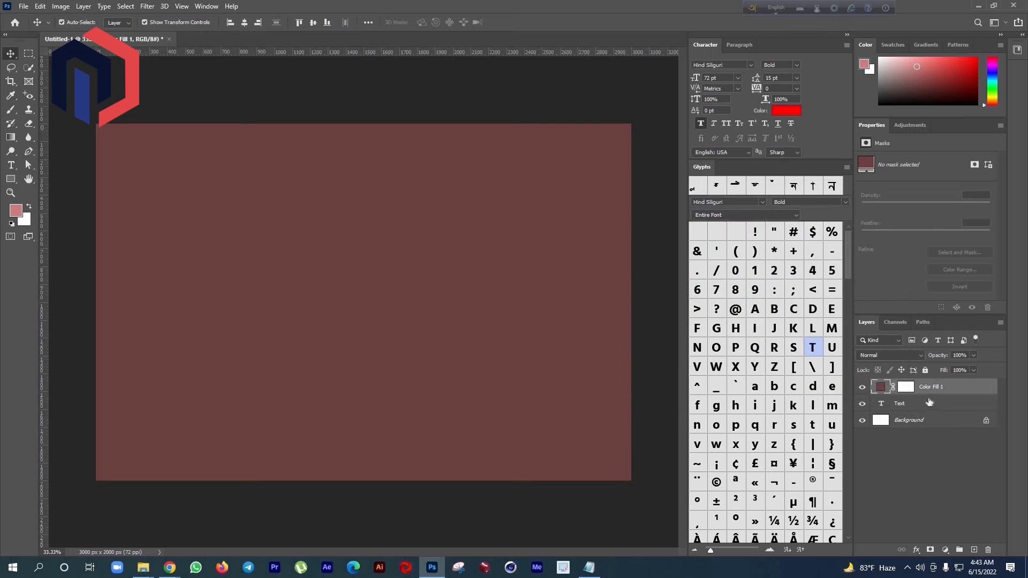
Convert the colour fill and text layers into one smart object and open its contents.
shift+click(931, 403)
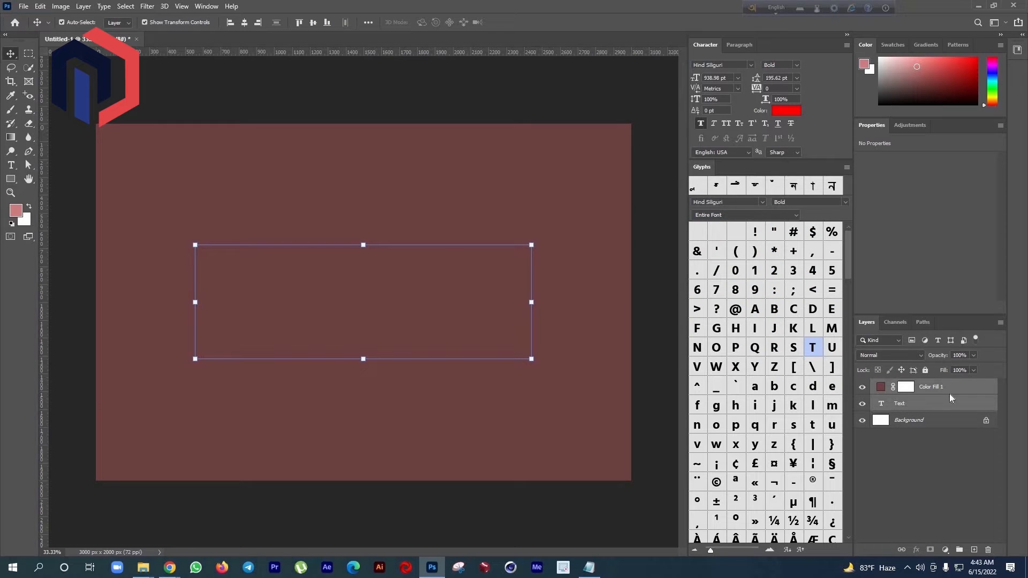
right_click(950, 394)
click(861, 252)
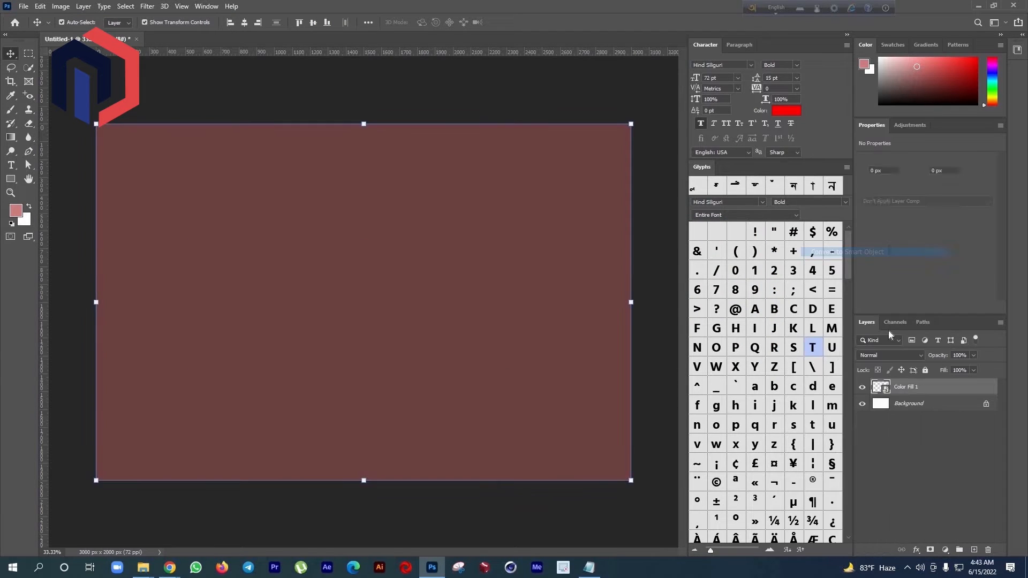
double_click(886, 392)
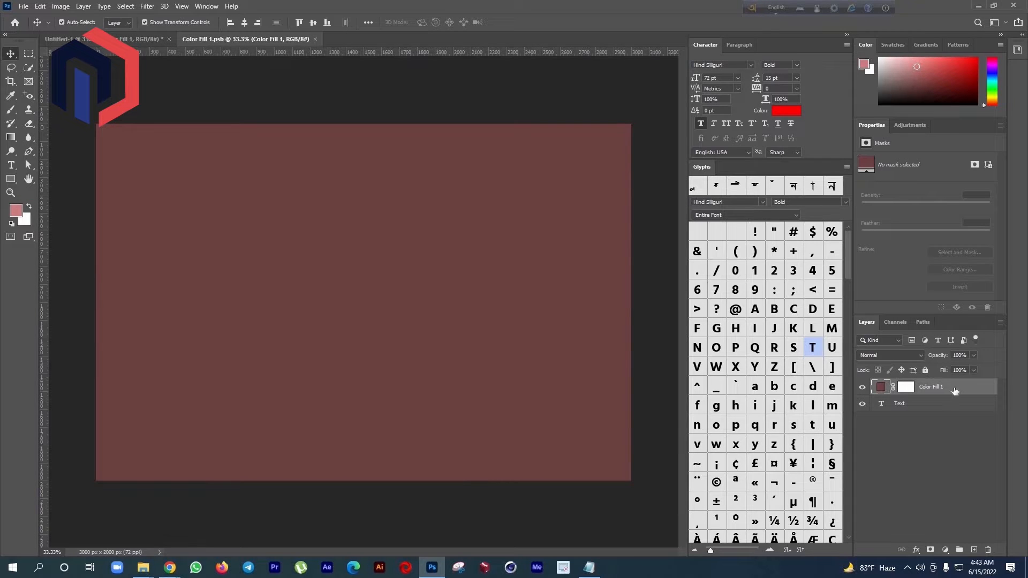
Delete the colour fill layer inside the smart object and save it, and hide the Background layer in the main document.
key(Delete)
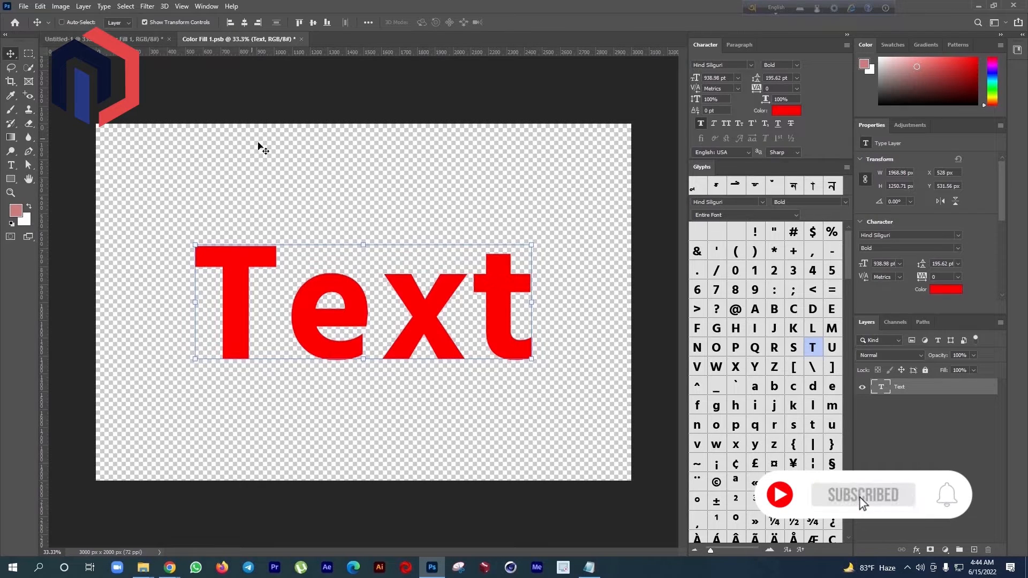
click(129, 43)
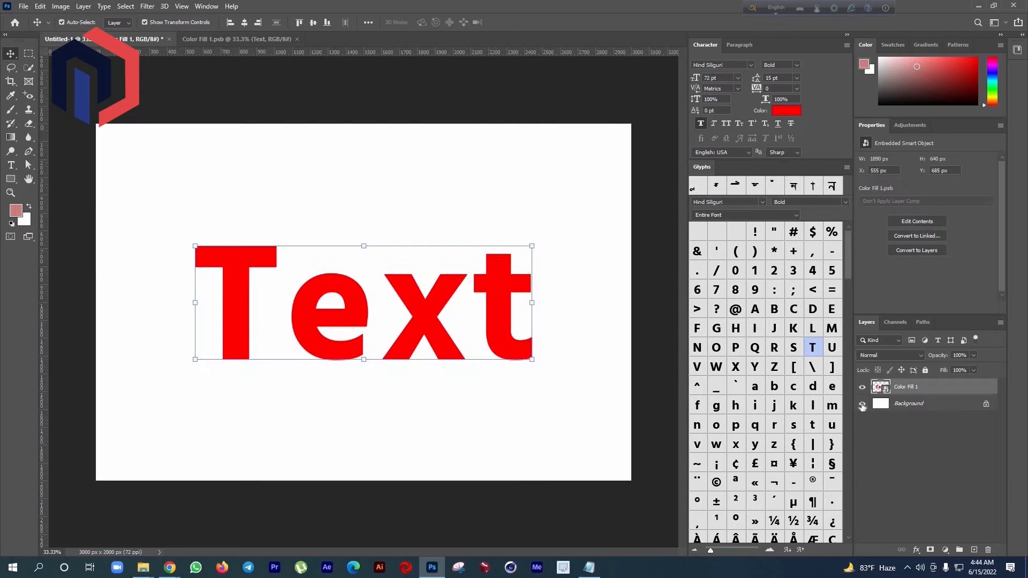
click(862, 405)
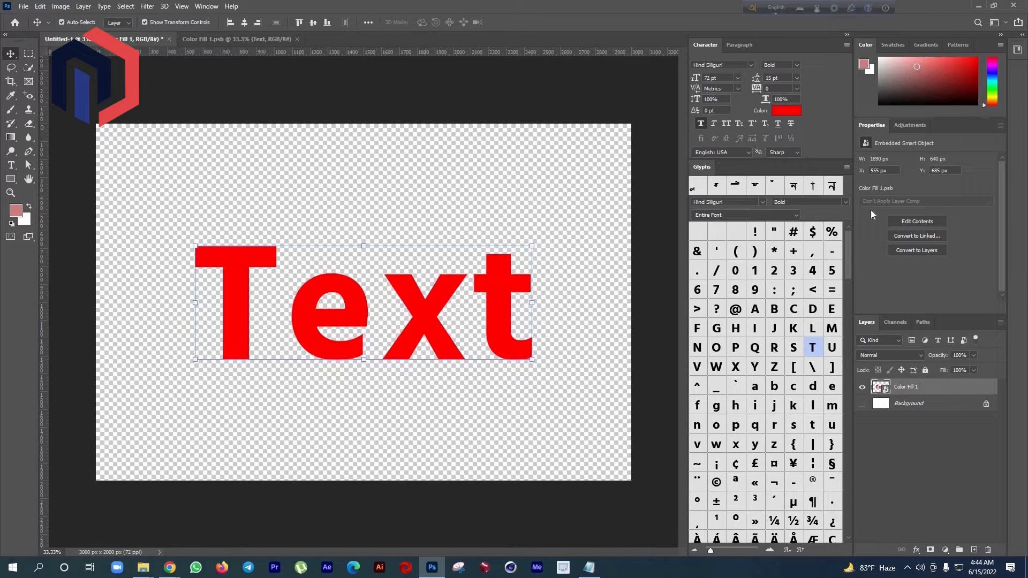
Enable a black Inner Glow on the smart object layer with 100% opacity, Edge source, 100% choke and 10 px size.
right_click(963, 390)
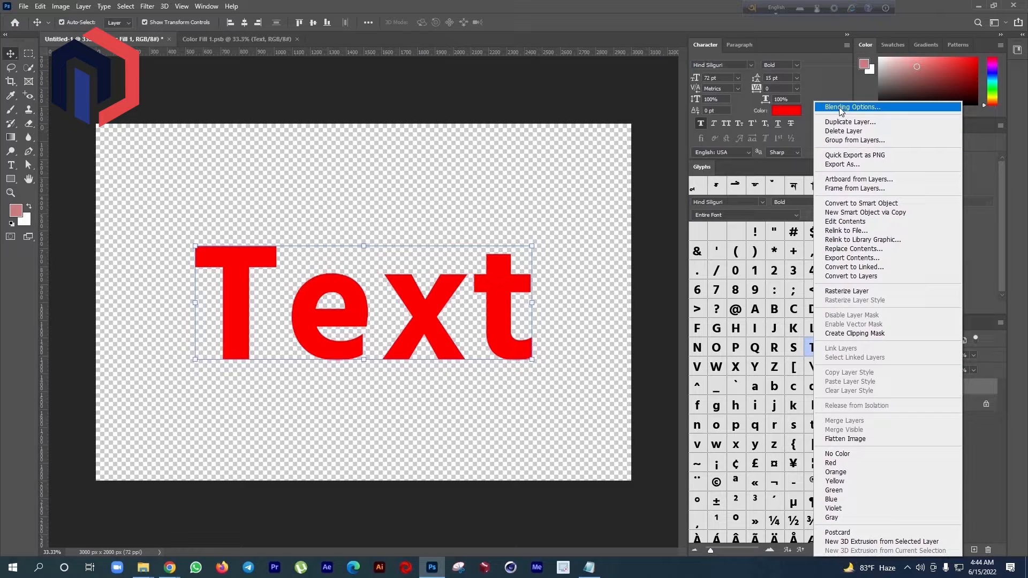
click(840, 107)
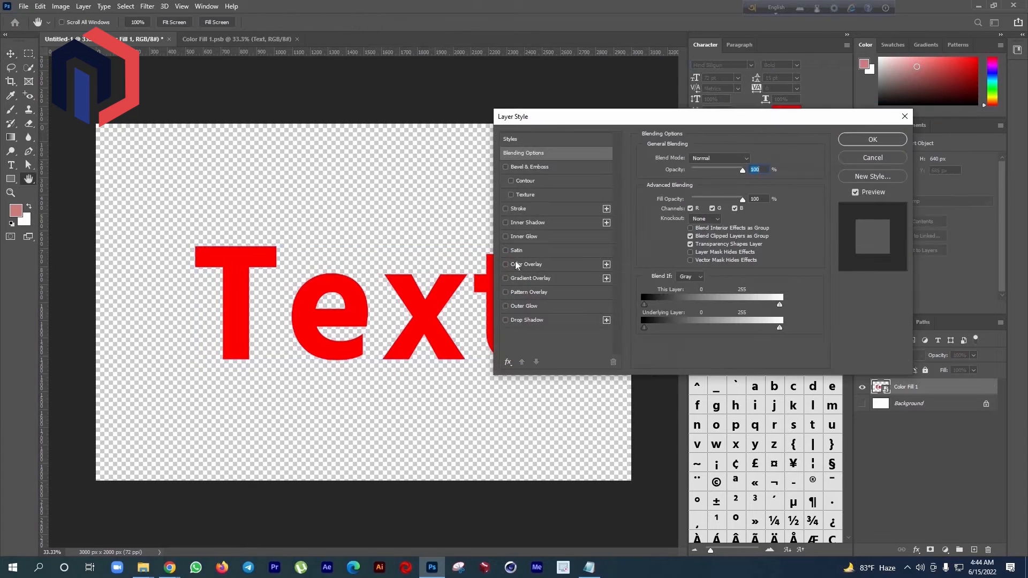
click(517, 237)
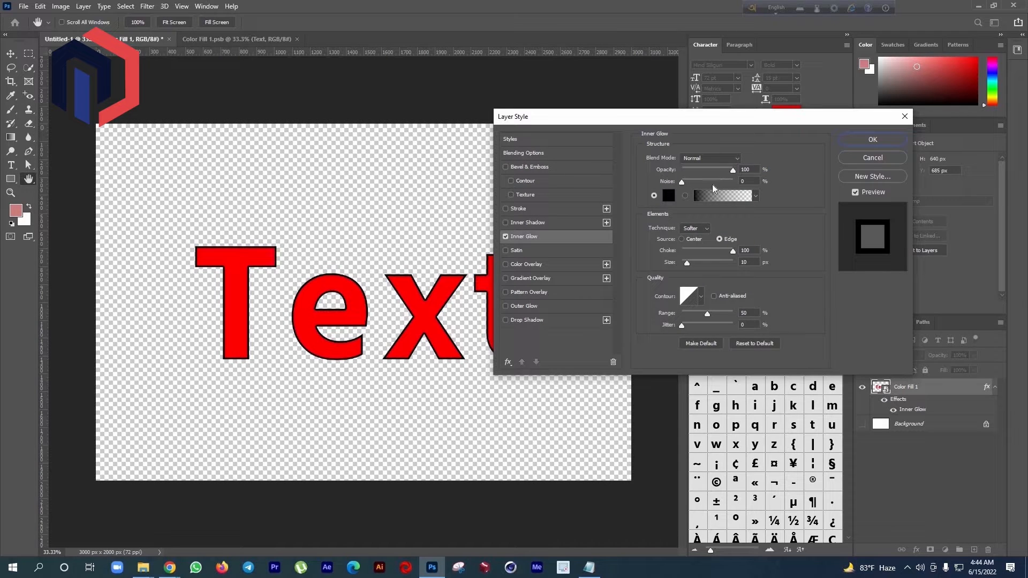
click(667, 197)
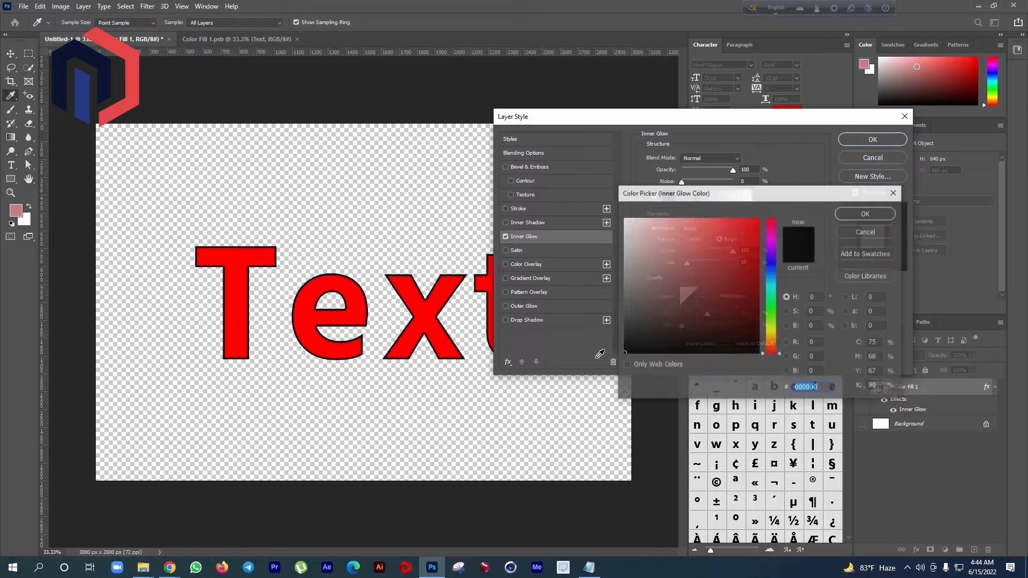
key(Return)
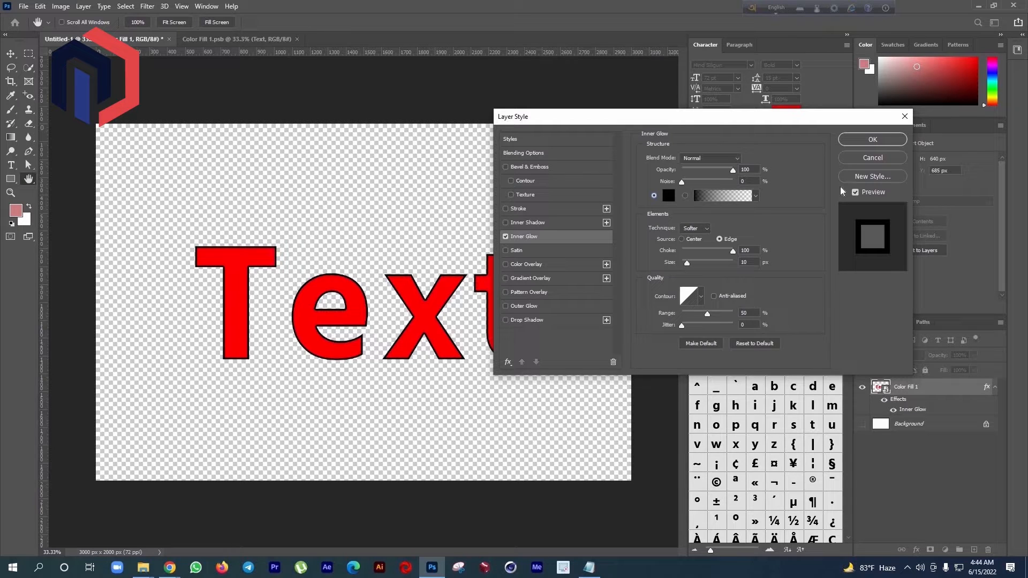
Enable Pattern Overlay on the smart object layer and open the choice of patterns.
click(529, 294)
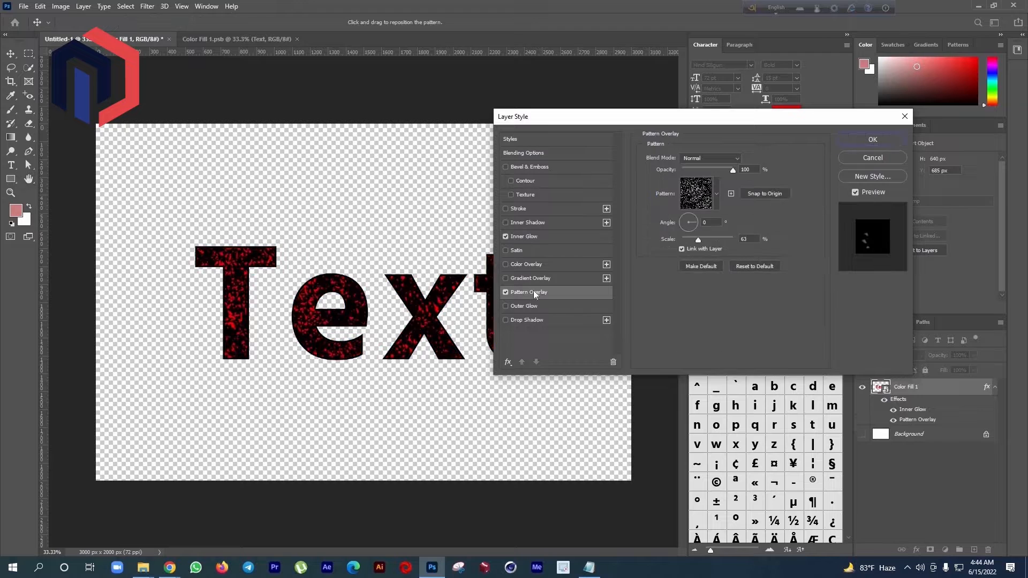
click(716, 196)
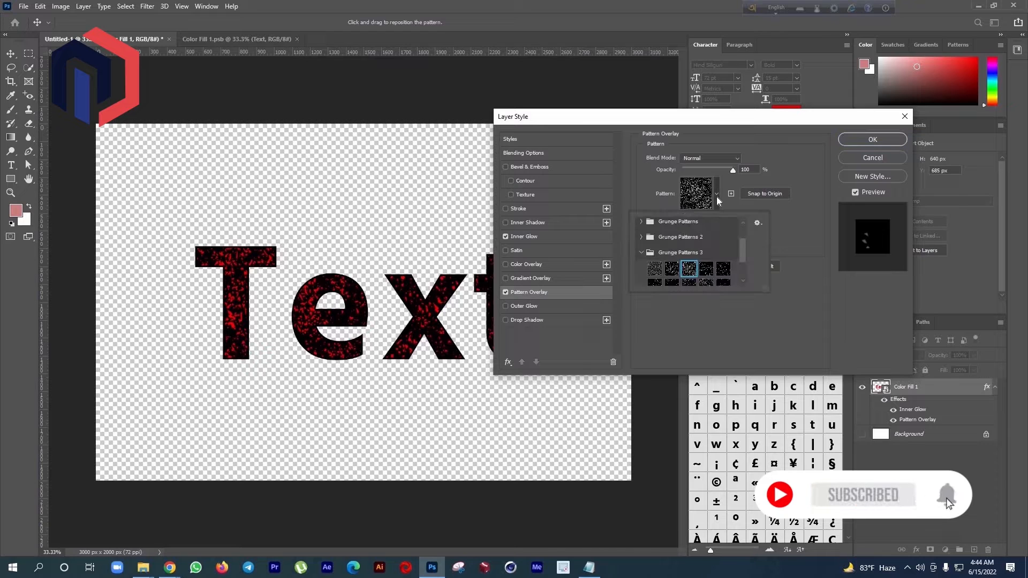
click(759, 222)
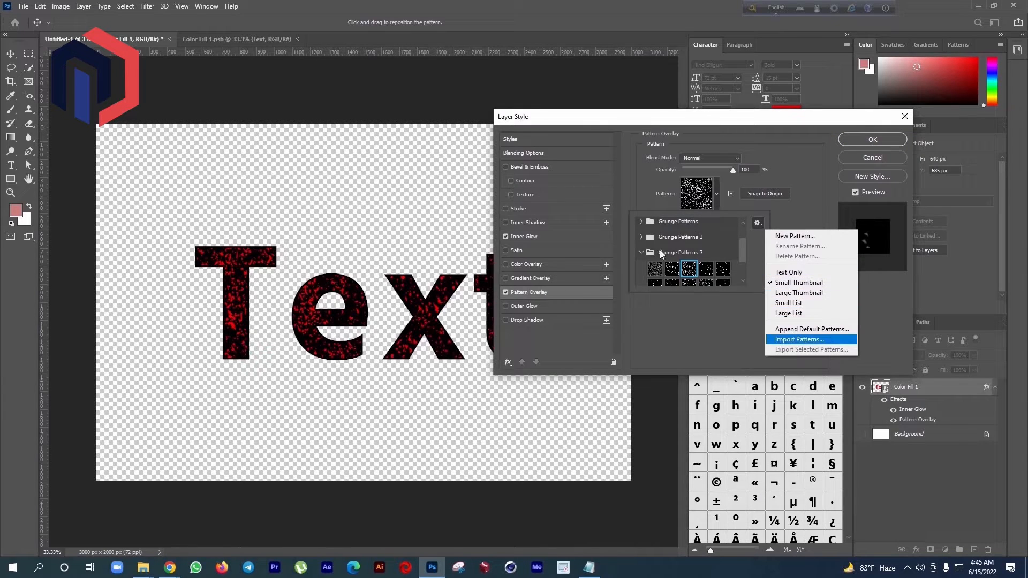
click(801, 340)
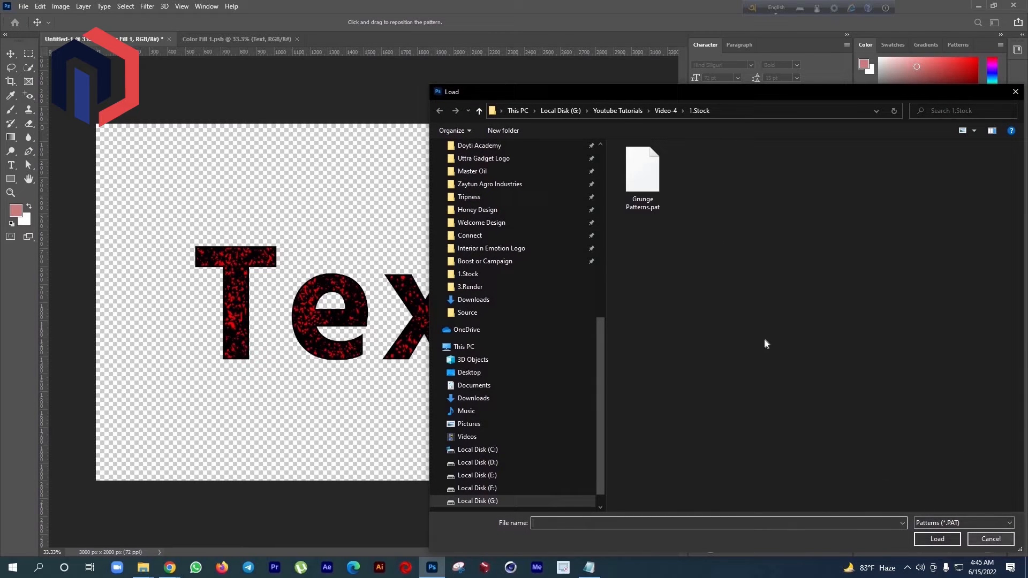
key(Escape)
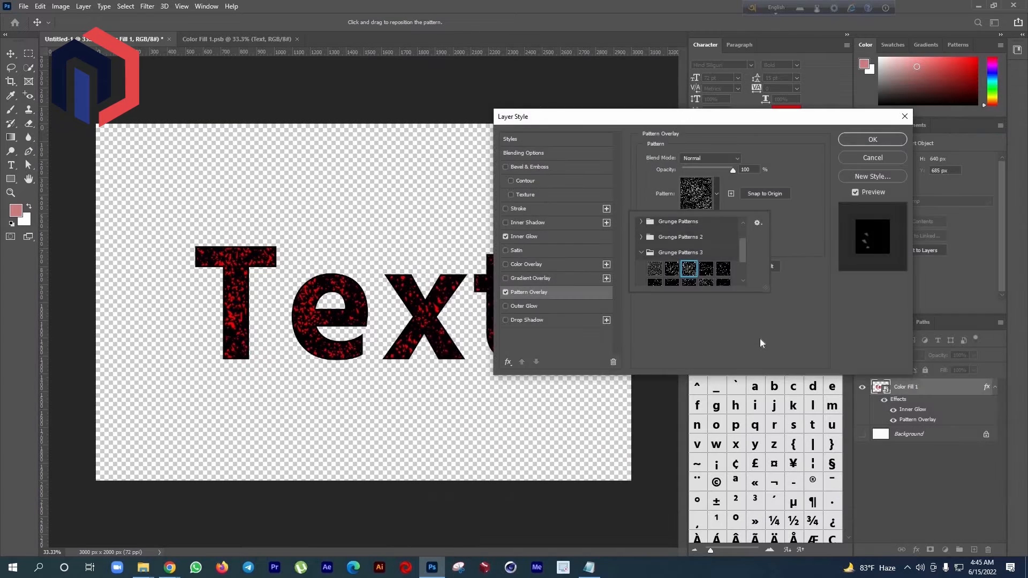
Choose the third pattern in Grunge Patterns 3 for the overlay, set its scale to 59% and apply the layer style.
click(655, 273)
click(690, 272)
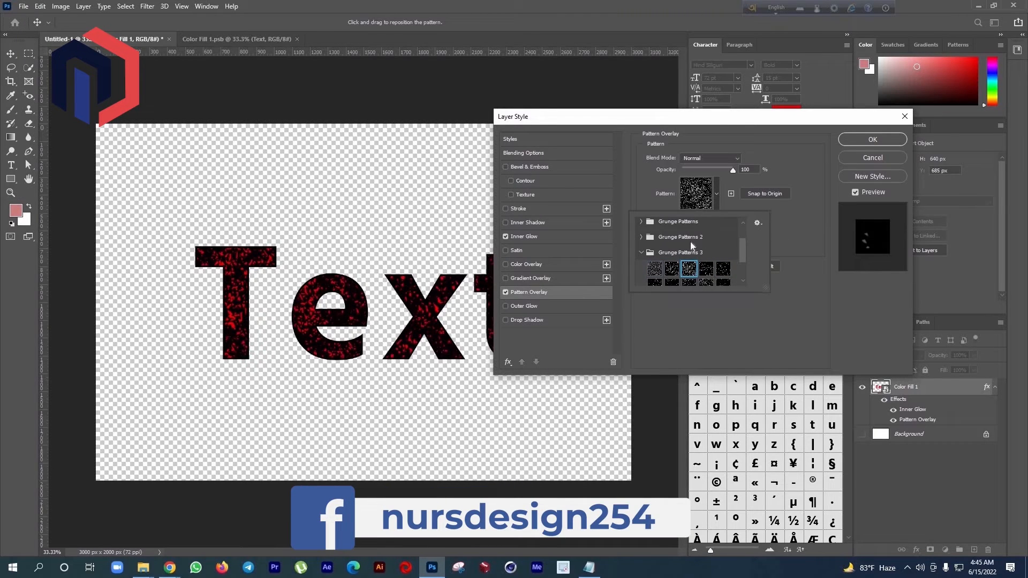
key(Return)
drag(697, 241, 700, 246)
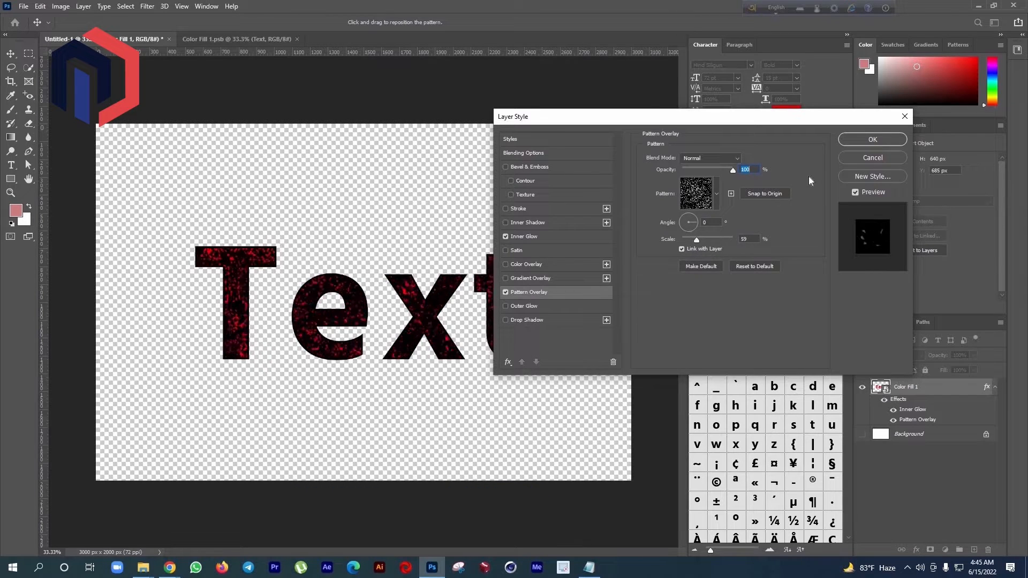
click(869, 141)
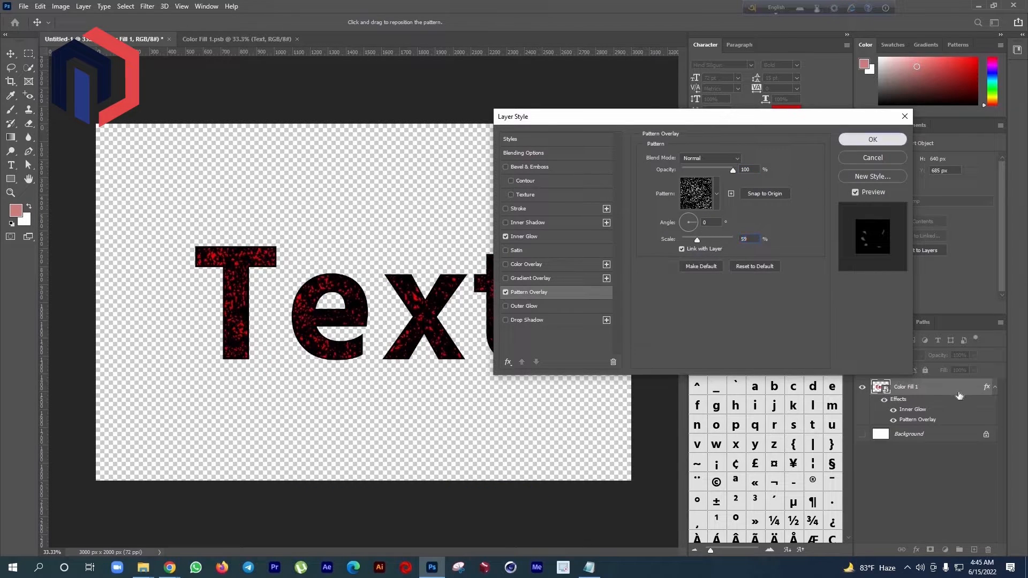
click(971, 370)
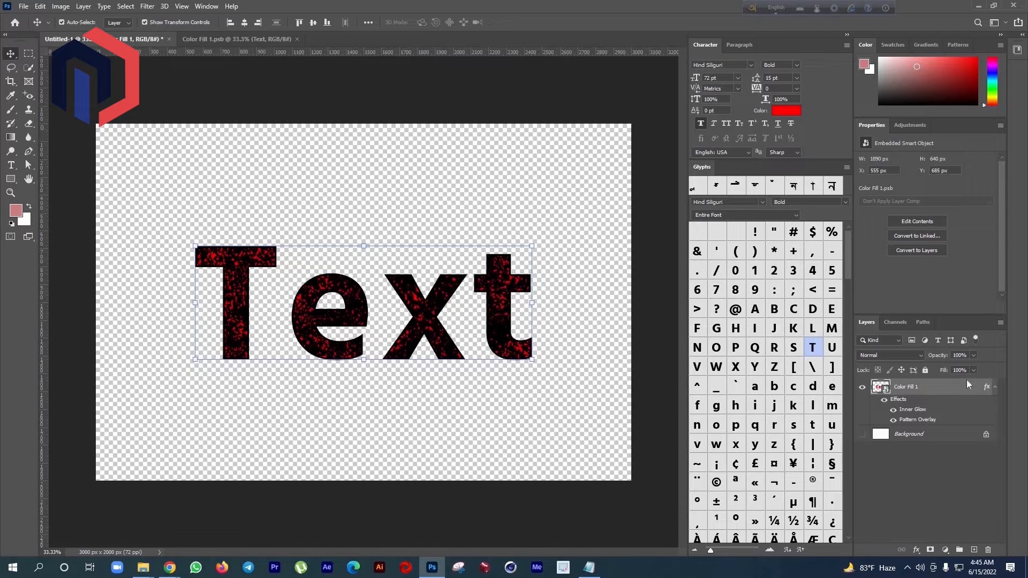
Set the smart object layer's fill to 0% and apply the Median noise filter to it.
drag(966, 380, 916, 399)
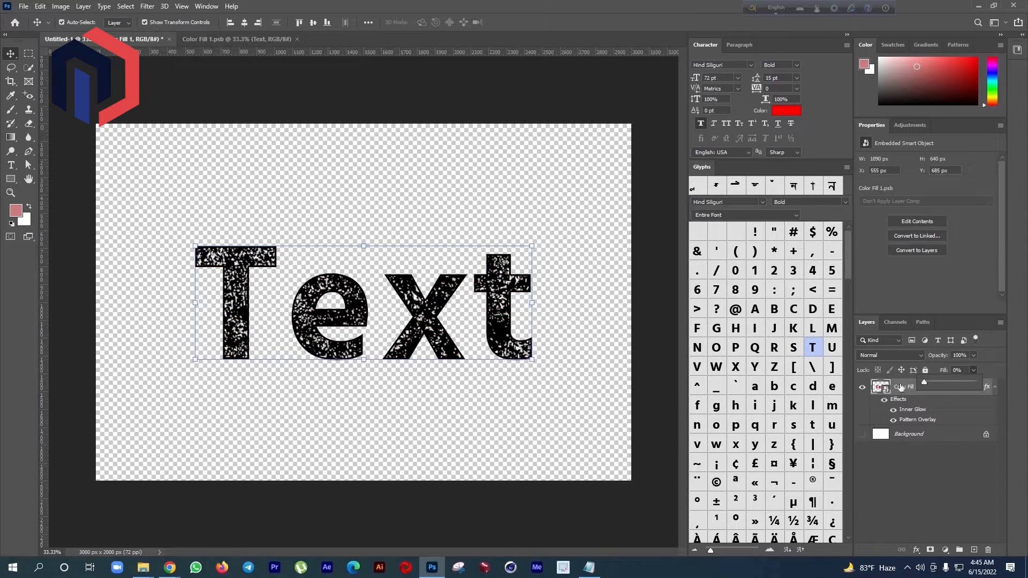
click(924, 392)
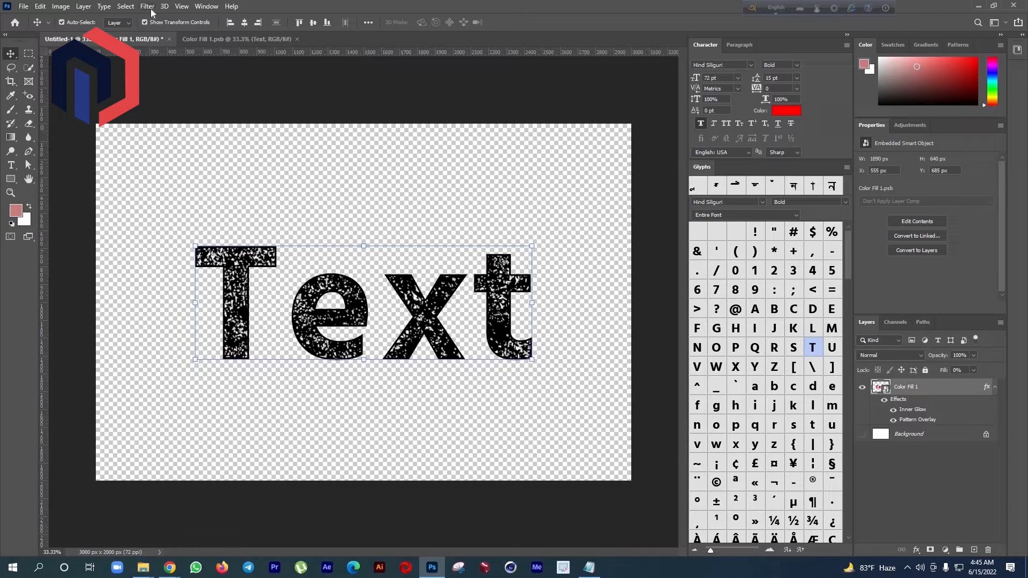
key(alt+t)
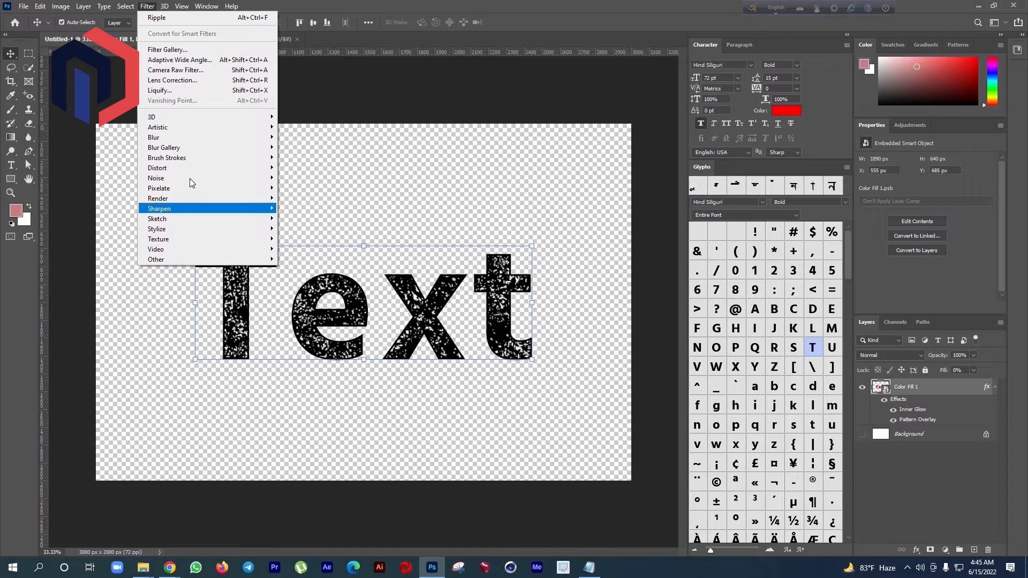
mouse_move(254, 179)
click(299, 208)
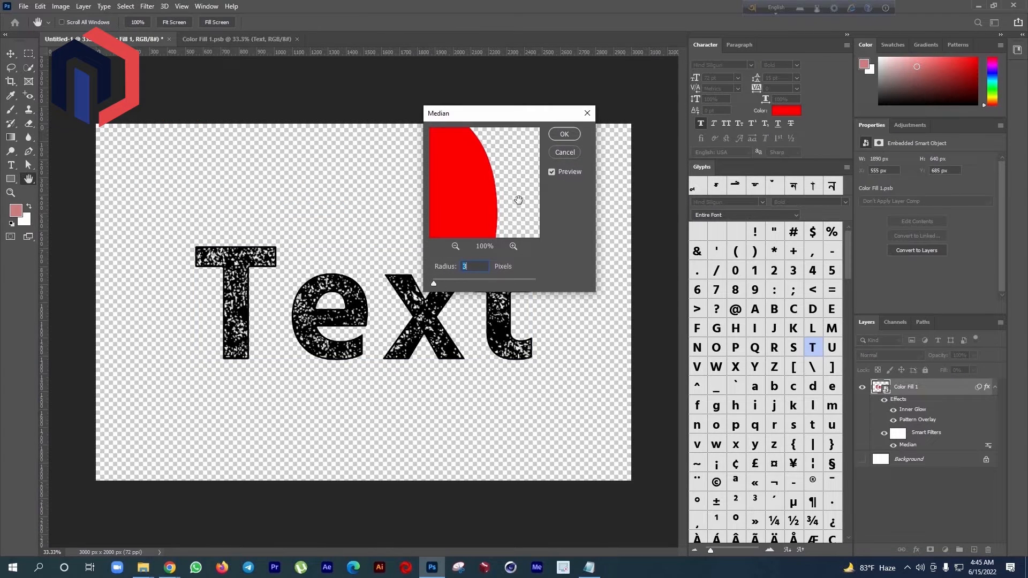
click(564, 134)
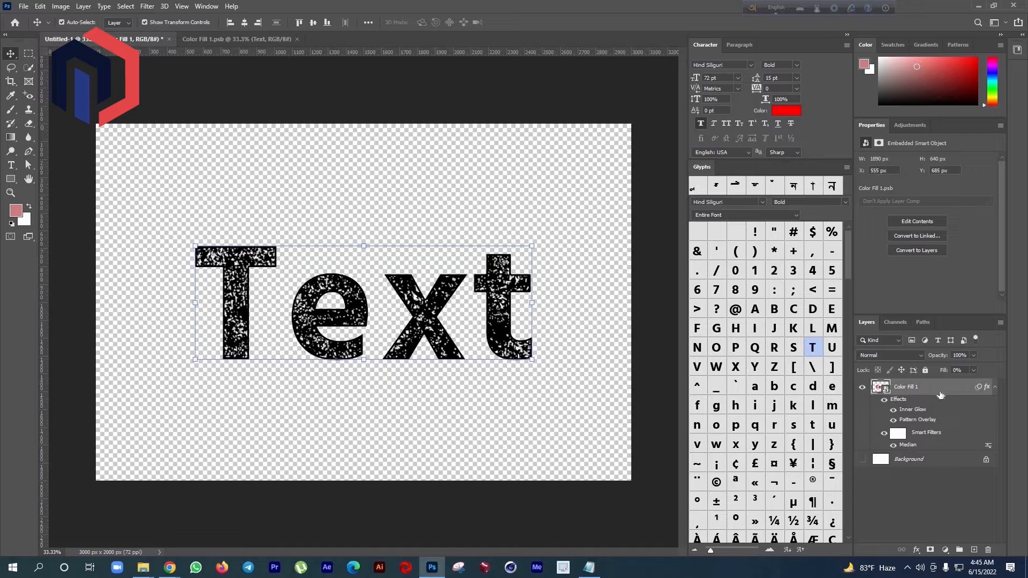
Apply the Ripple distortion filter to the smart object with a 20% amount and Large size.
click(147, 6)
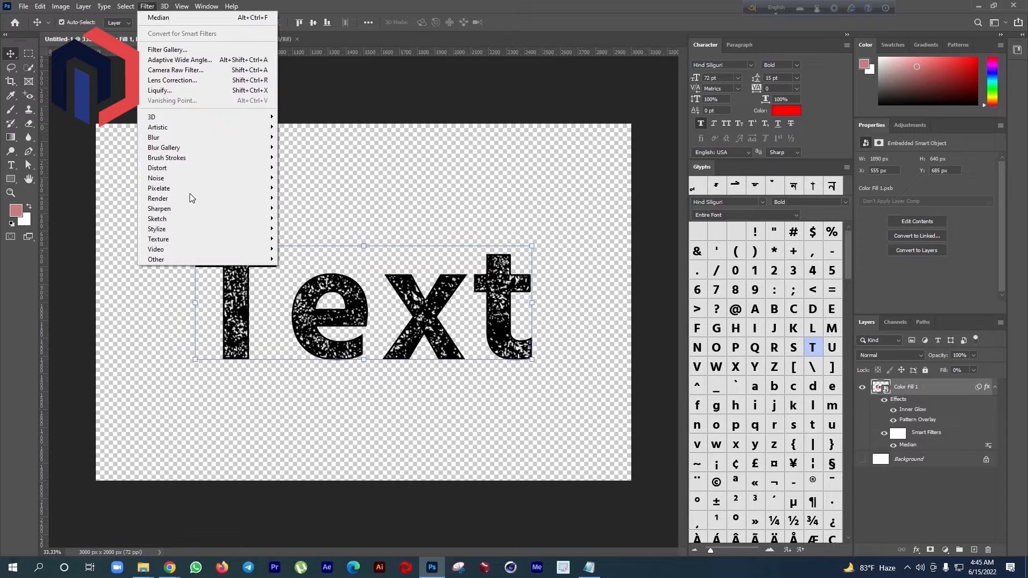
mouse_move(185, 167)
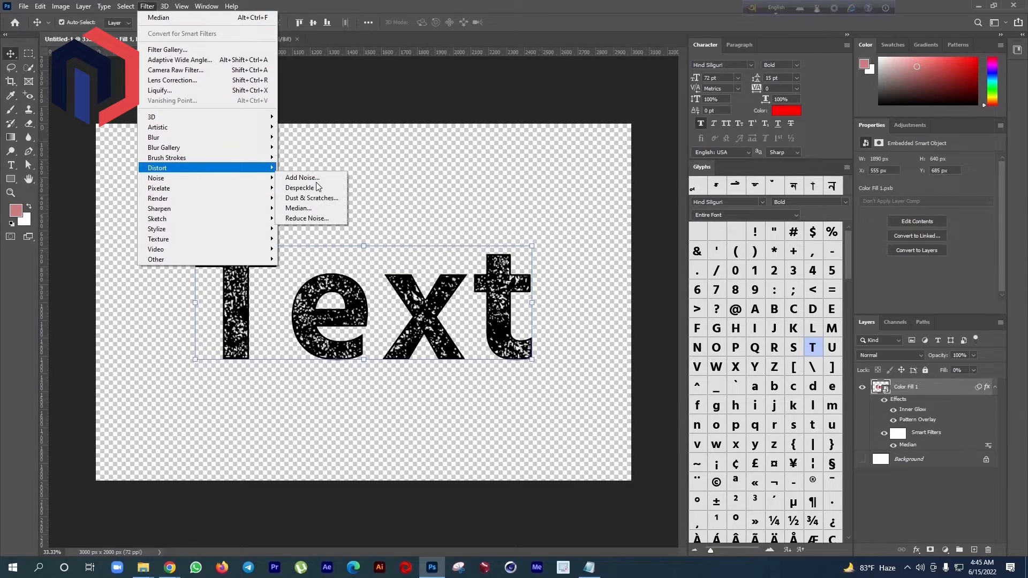
click(320, 229)
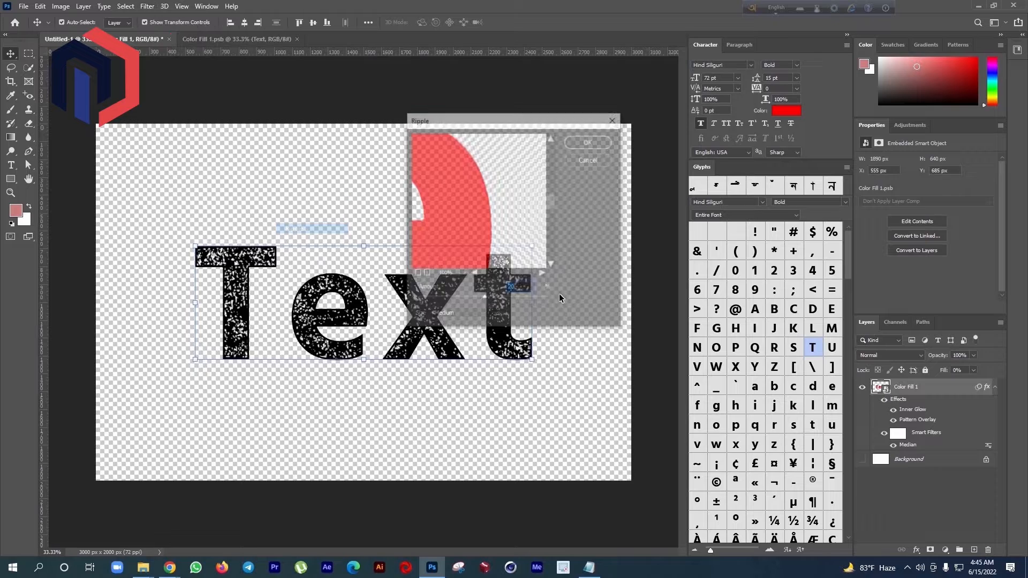
click(468, 316)
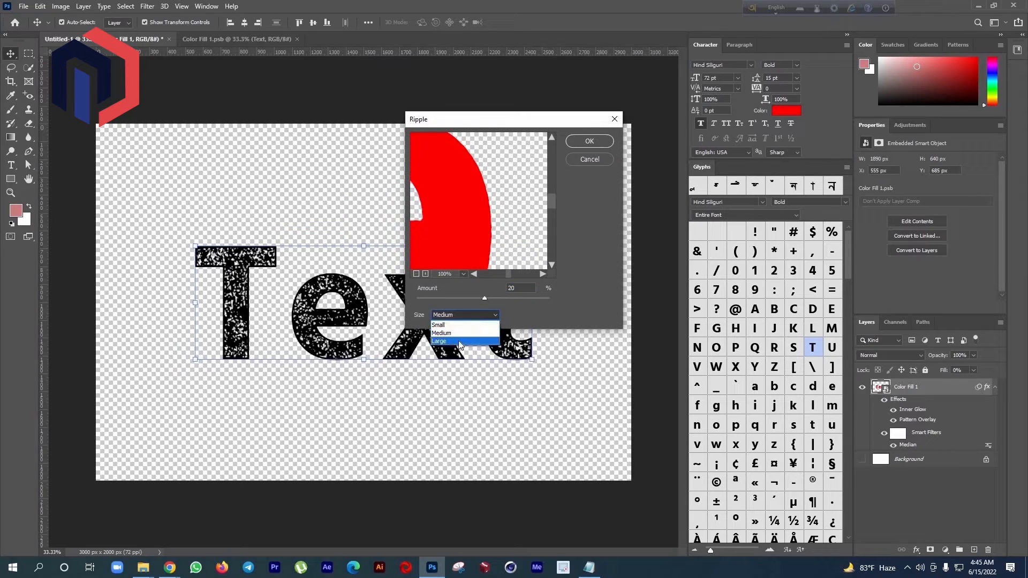
click(459, 342)
click(591, 142)
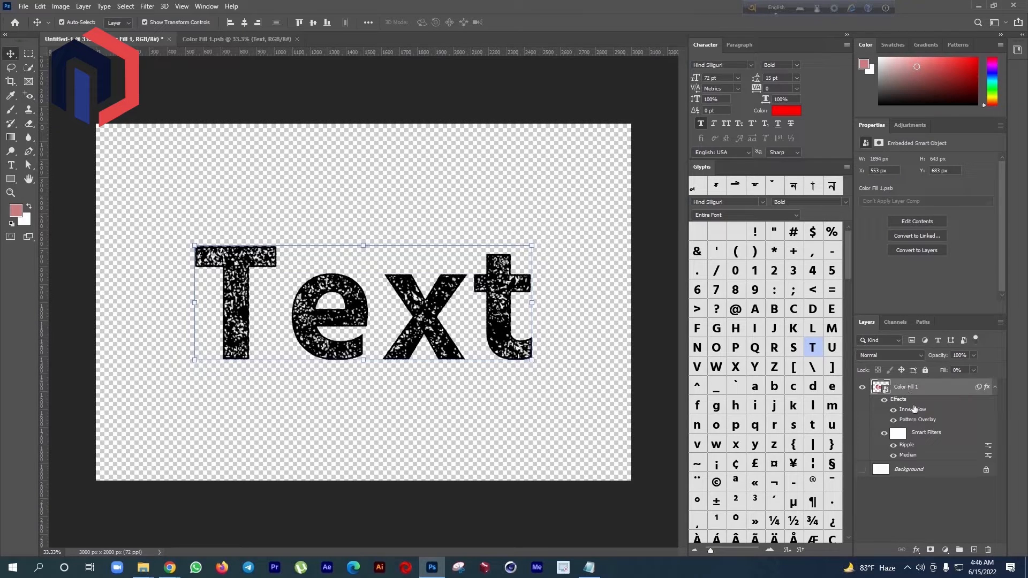
Rename the smart object layer as Text and place it in a group also named Text.
text(Text)
key(Return)
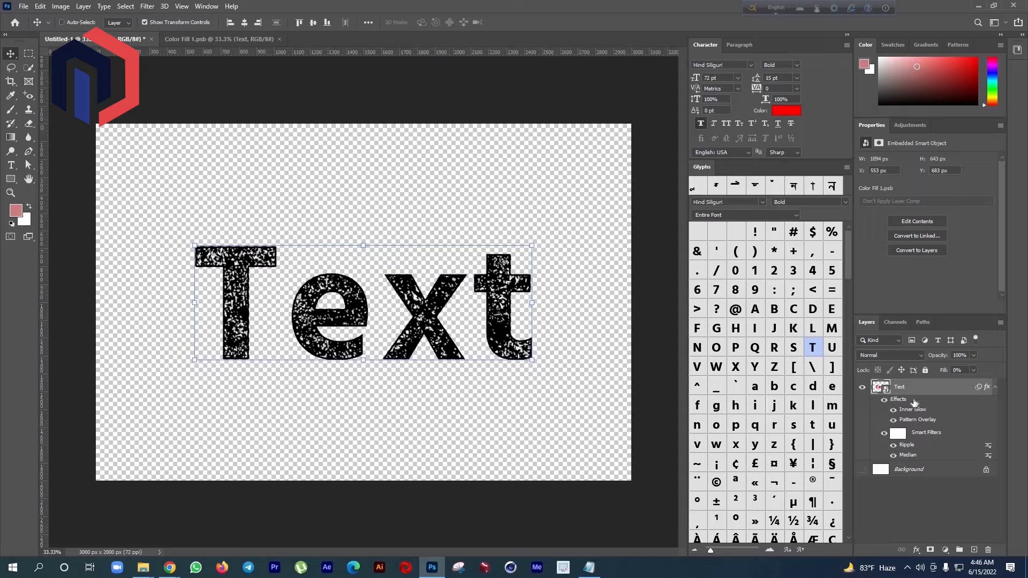
key(ctrl+g)
double_click(904, 385)
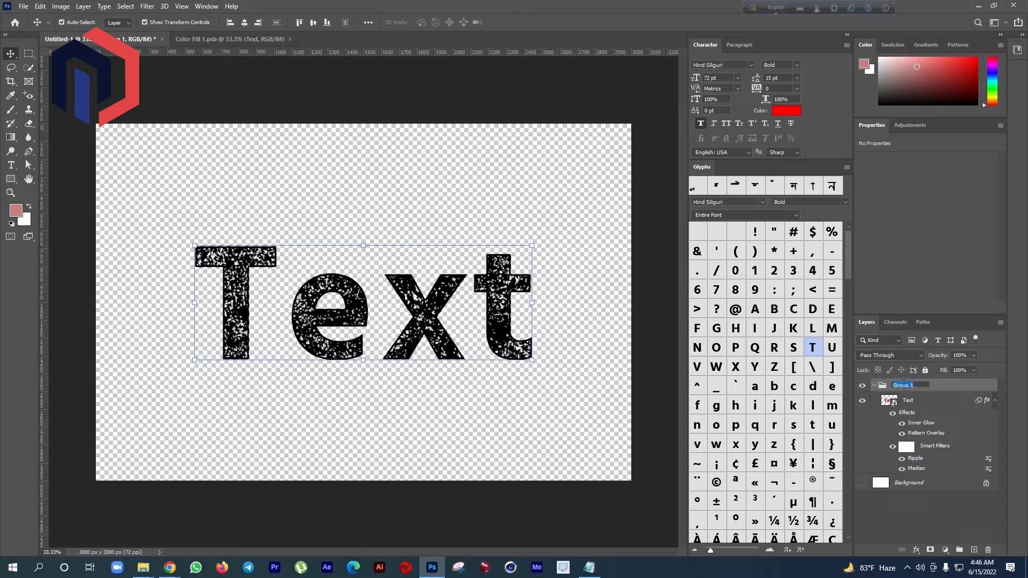
text(Text)
key(Return)
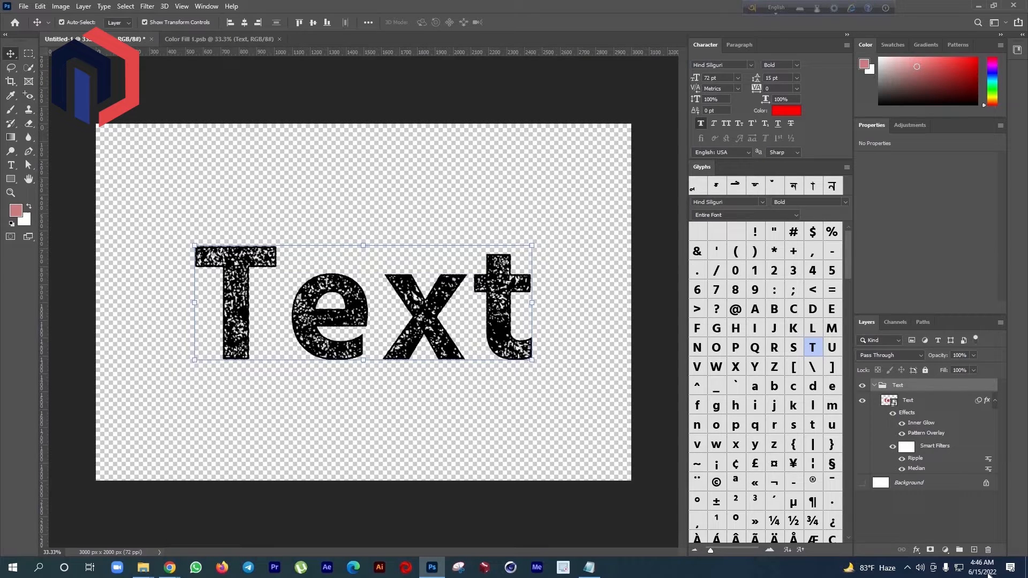
Add a Solid Color fill layer in dark brown #614141 to the Text group.
click(946, 551)
click(964, 364)
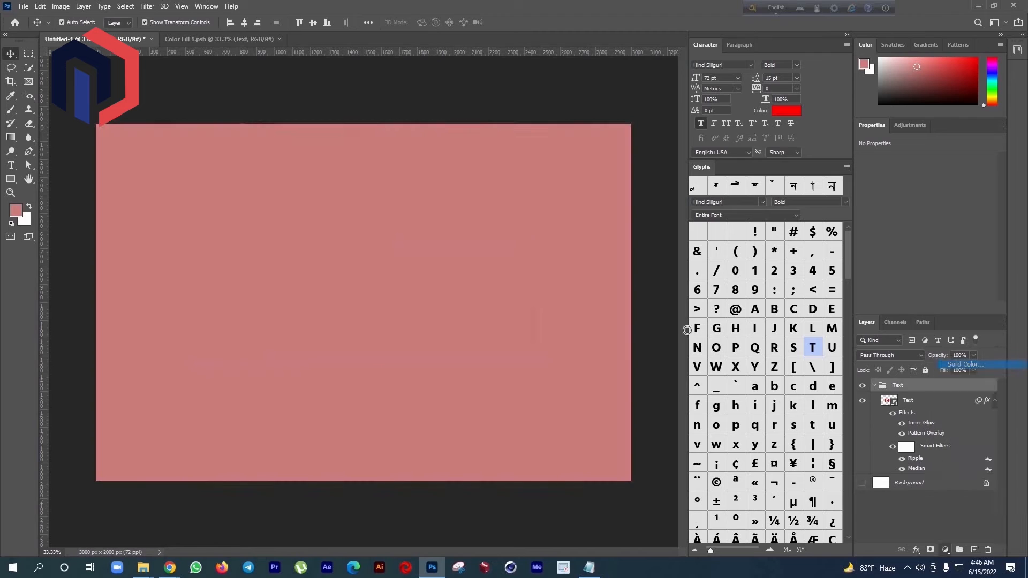
click(668, 302)
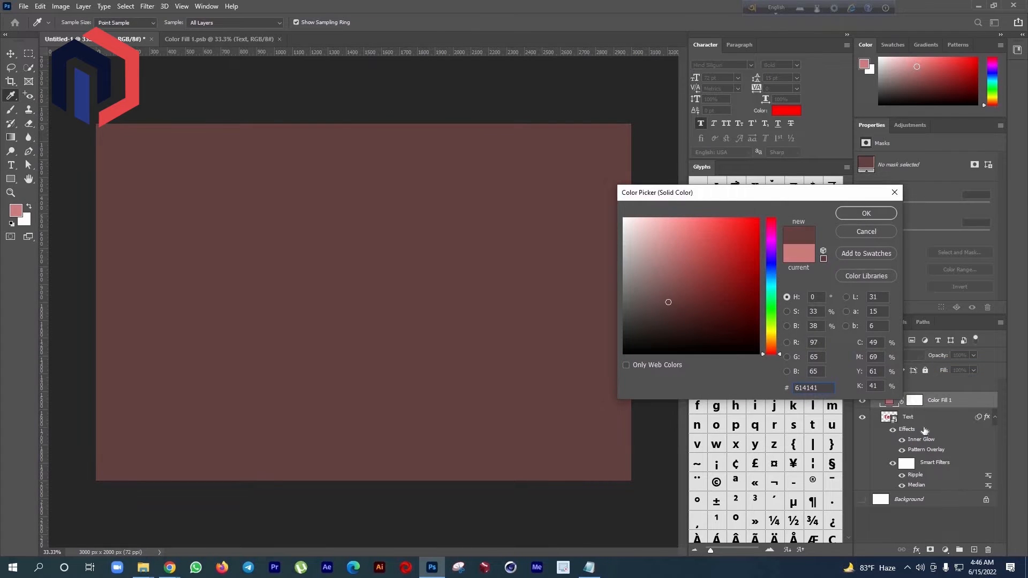
key(Return)
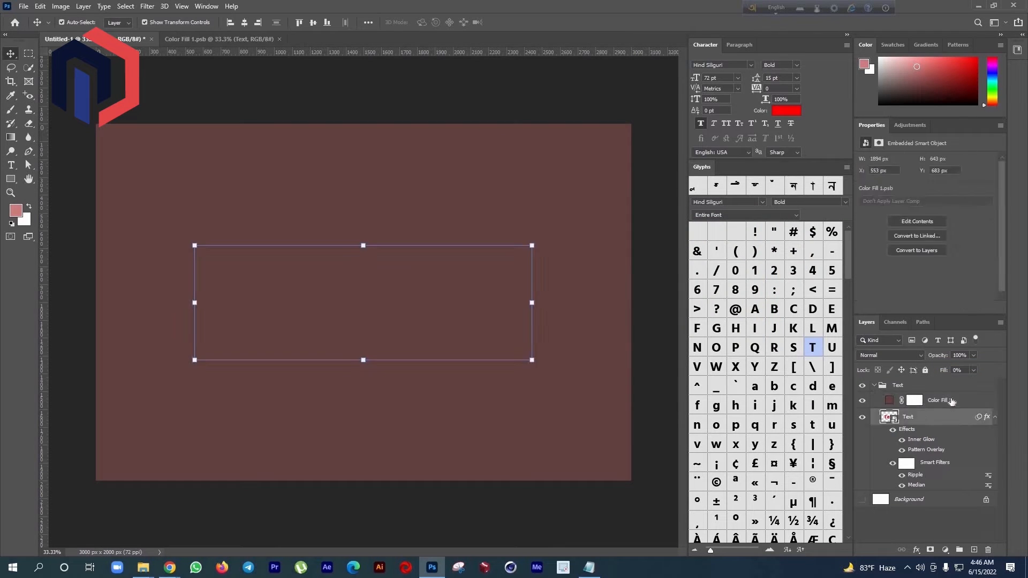
Move the colour fill layer out above the Text group and clip it to the group with a clipping mask.
drag(949, 400, 940, 383)
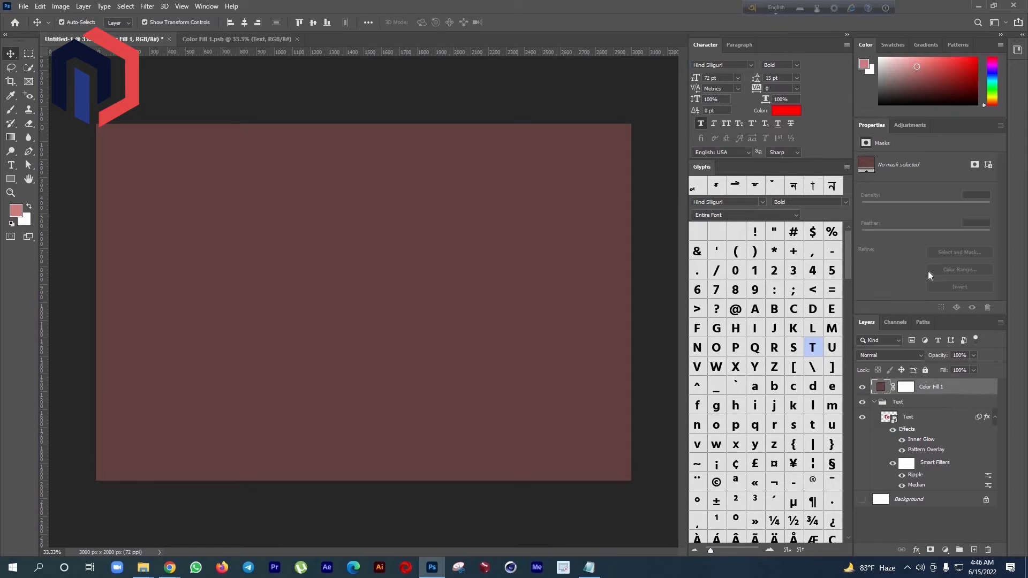
right_click(957, 387)
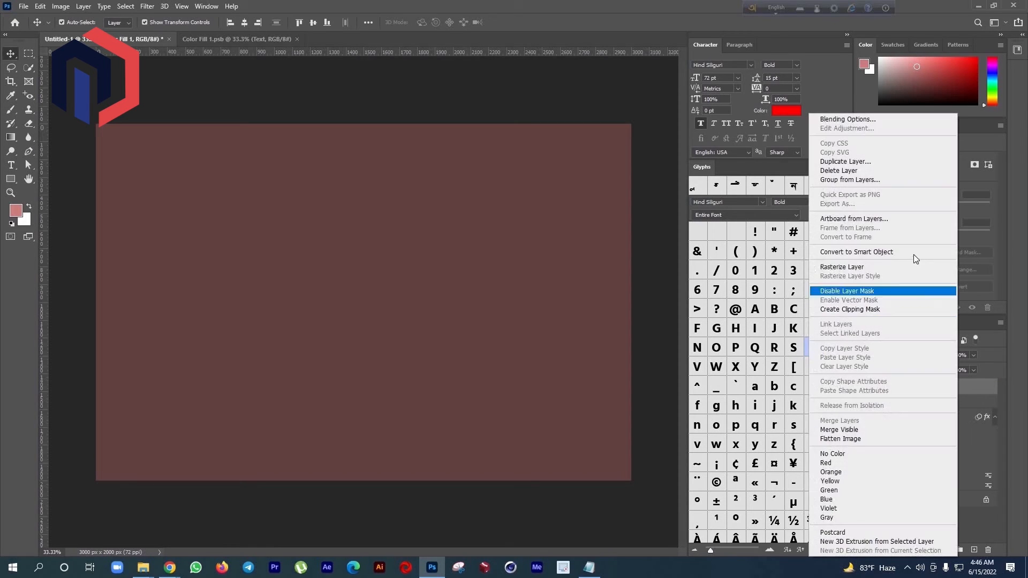
click(882, 309)
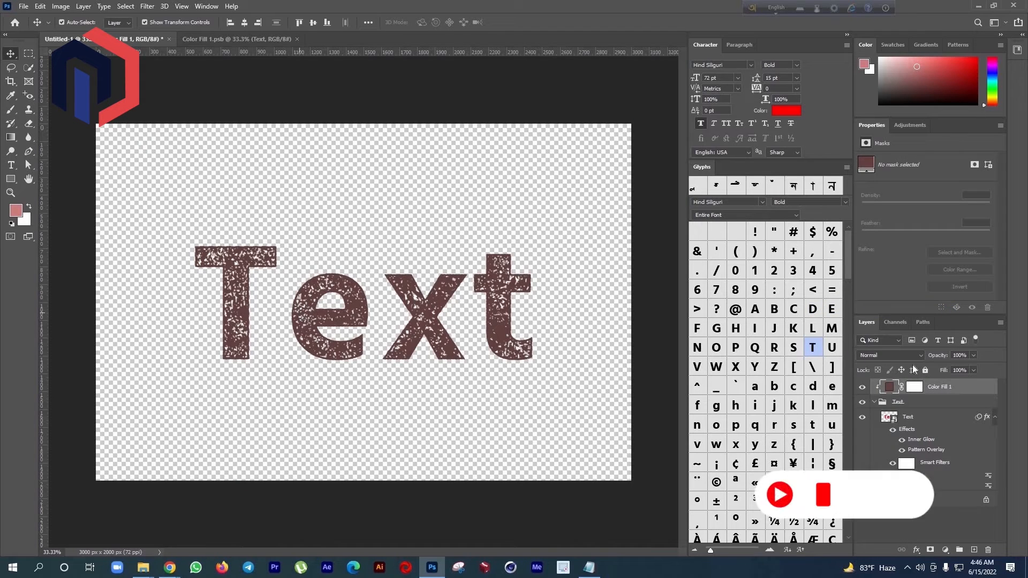
Recolour the clipped solid colour fill, trying bright red before settling on a dark burnt orange.
double_click(891, 392)
drag(722, 259, 706, 339)
text(ed2626)
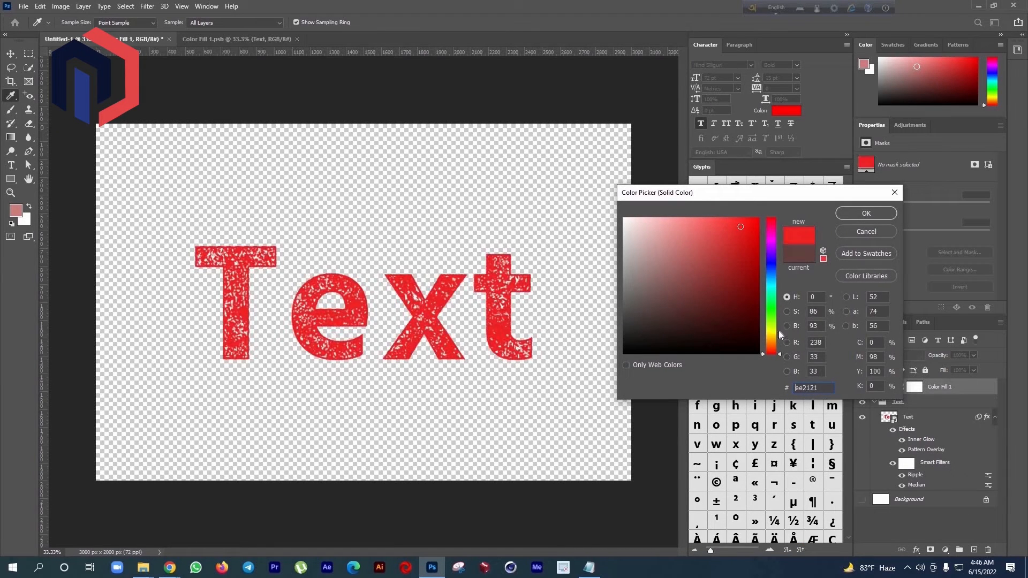
mouse_move(777, 338)
mouse_down()
mouse_move(777, 308)
mouse_move(779, 349)
mouse_up()
drag(753, 284, 732, 261)
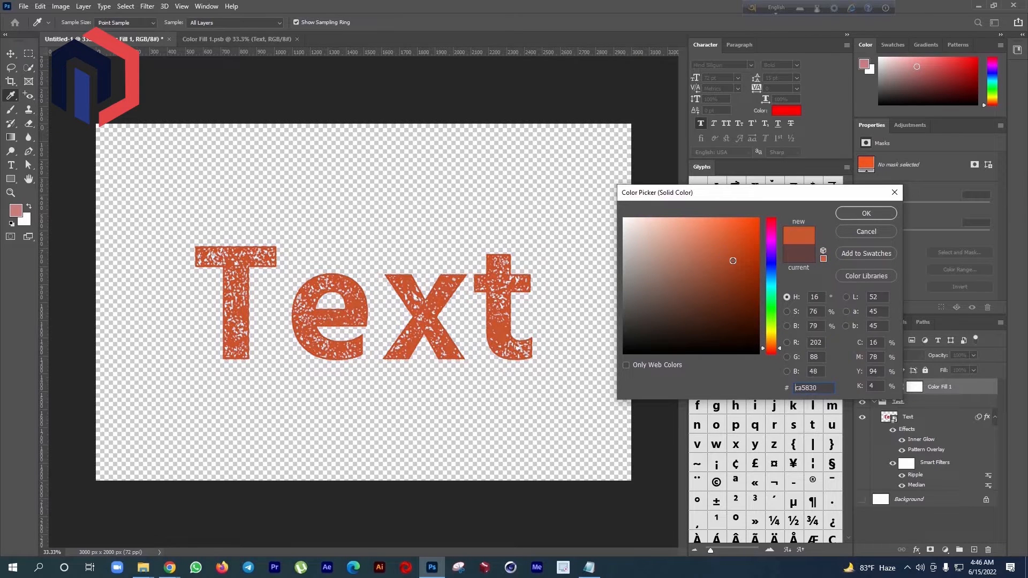
key(Return)
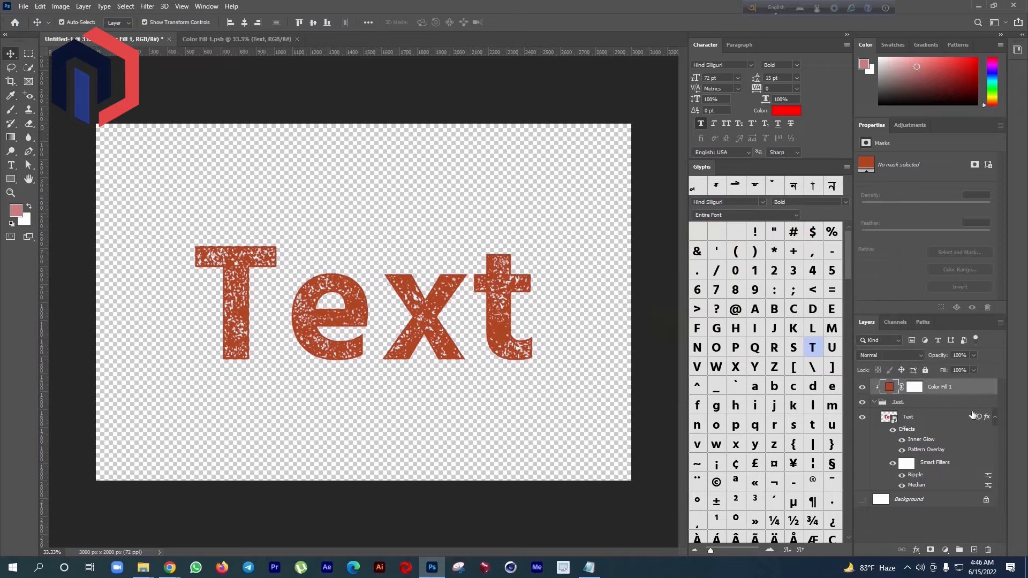
Open the Text smart object's Pattern Overlay settings, compare the second and third patterns in Grunge Patterns 3 and reduce the scale.
click(975, 419)
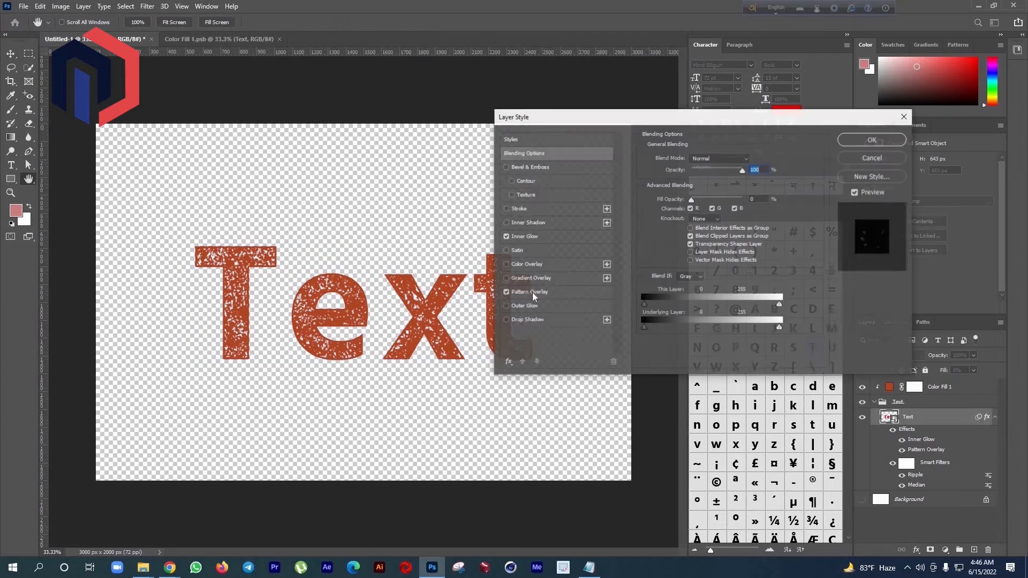
click(530, 292)
click(716, 196)
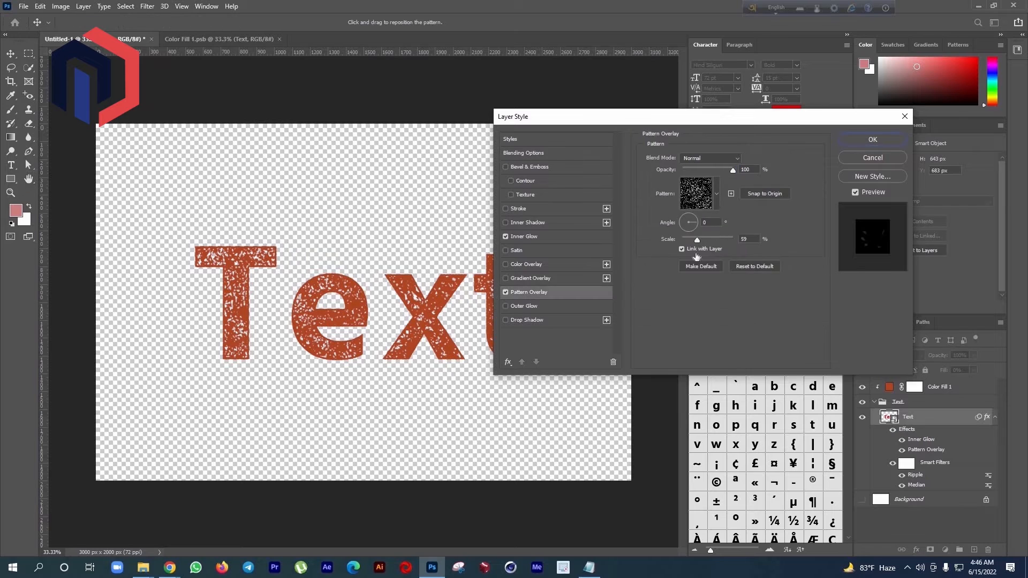
click(672, 269)
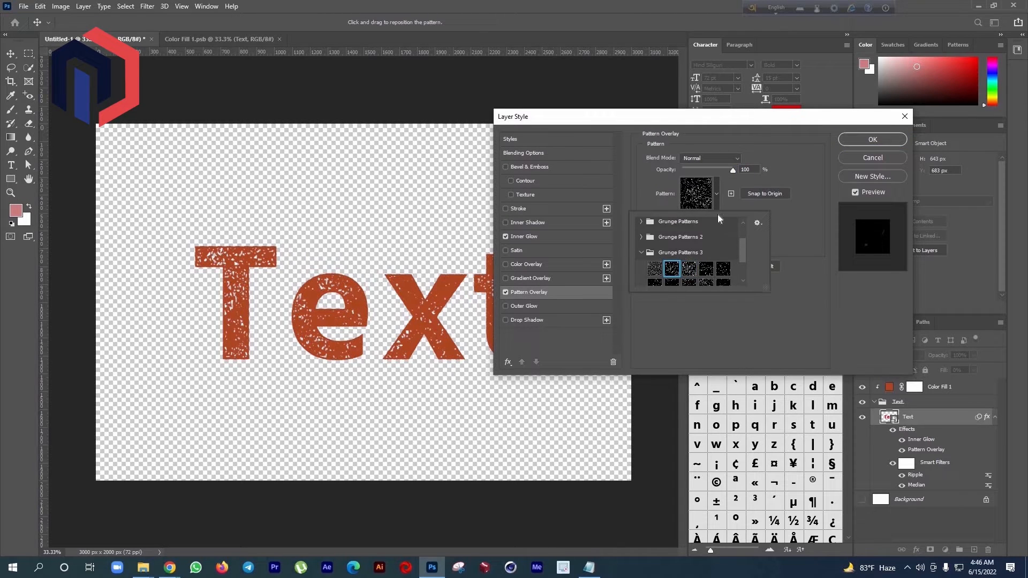
double_click(689, 269)
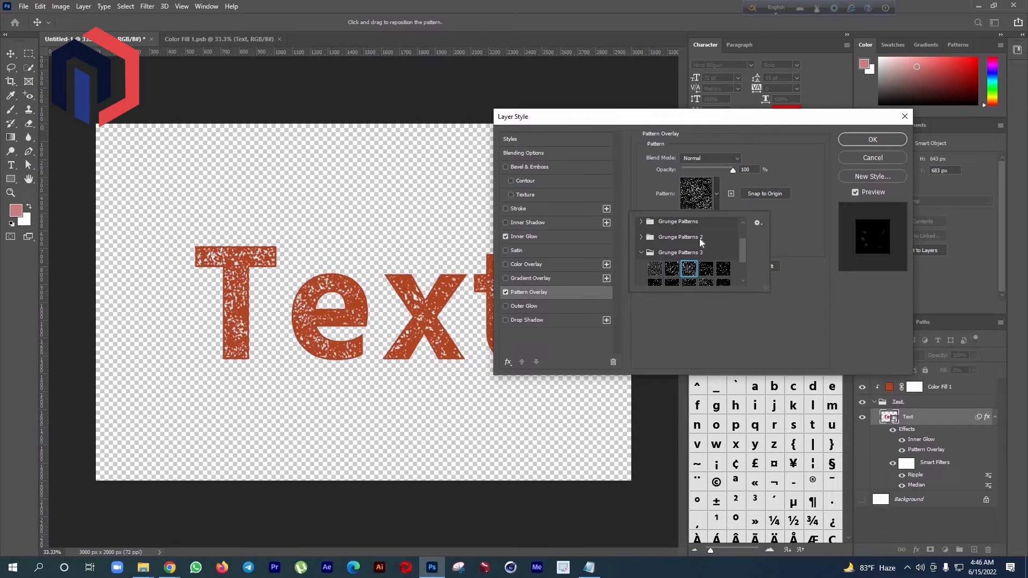
click(689, 240)
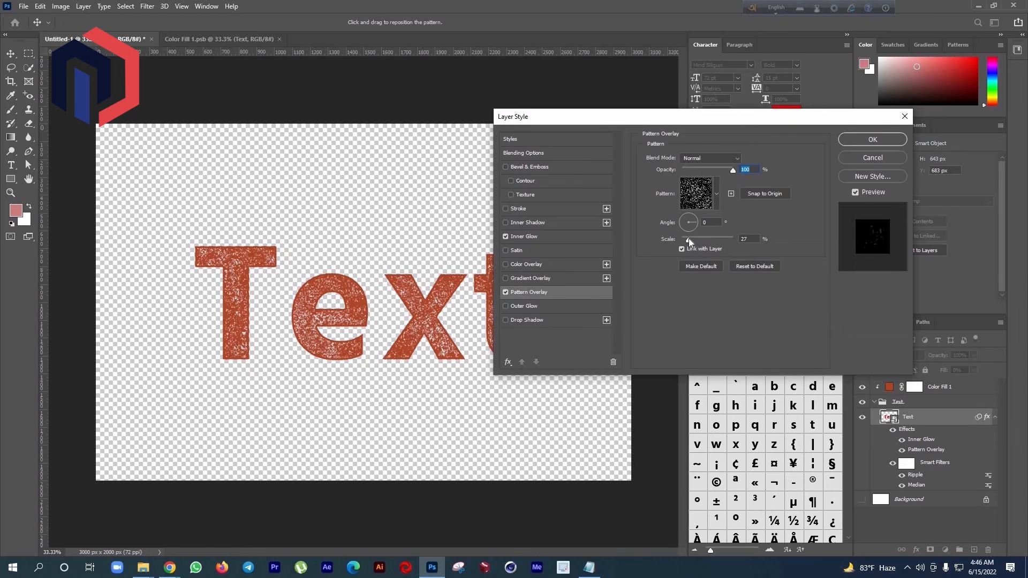
drag(687, 238, 691, 239)
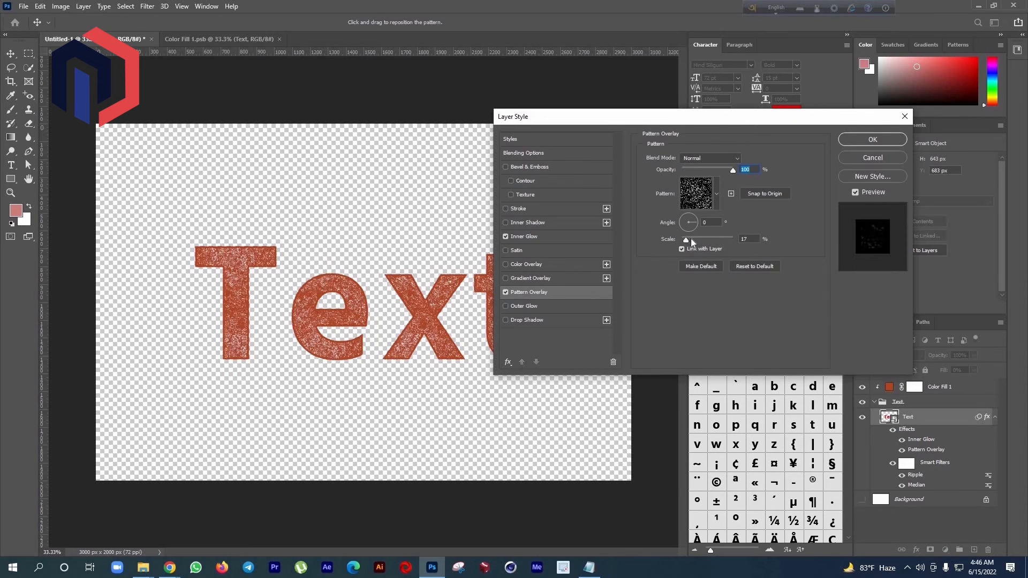
Try several Grunge Patterns 3 textures, choose the first one in the fourth row, set its scale to 35% and apply the layer style.
click(717, 194)
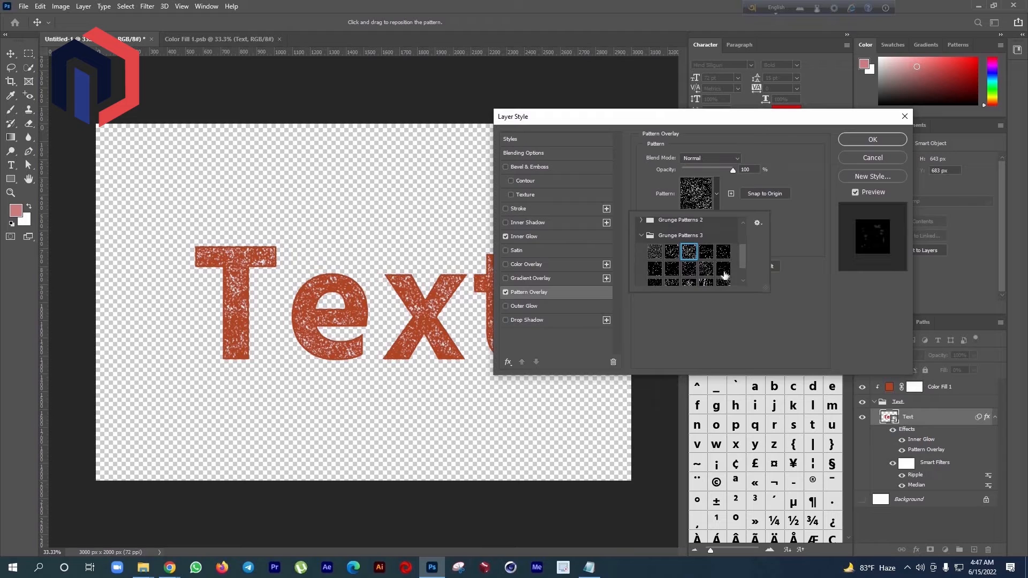
click(724, 269)
click(706, 269)
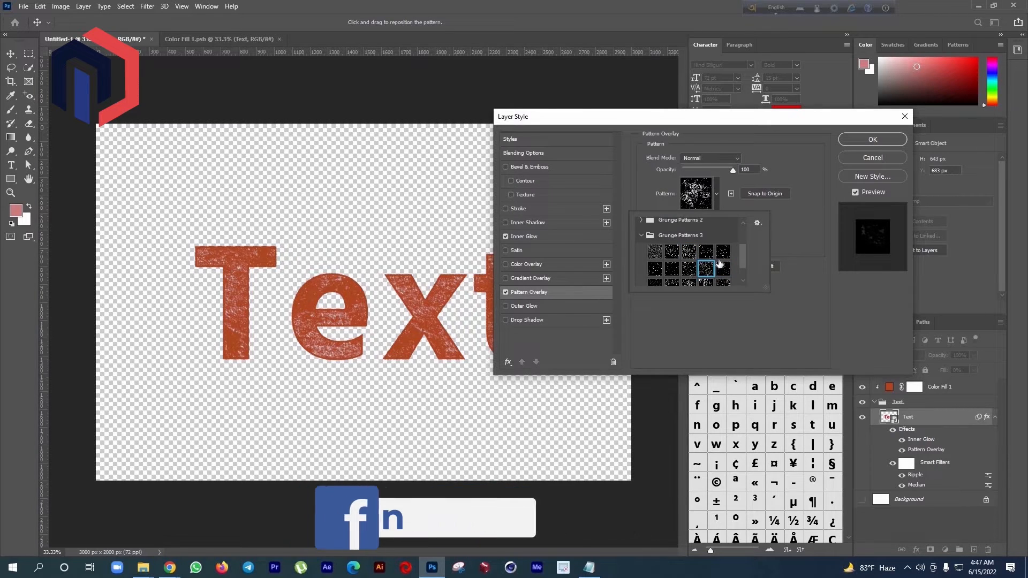
scroll(707, 271, down, 1)
click(707, 268)
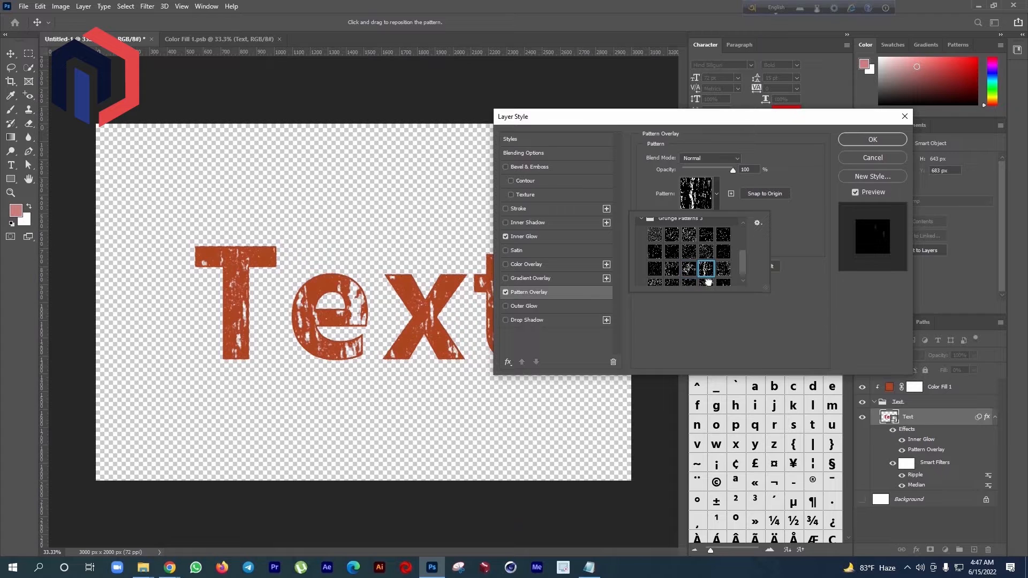
click(707, 282)
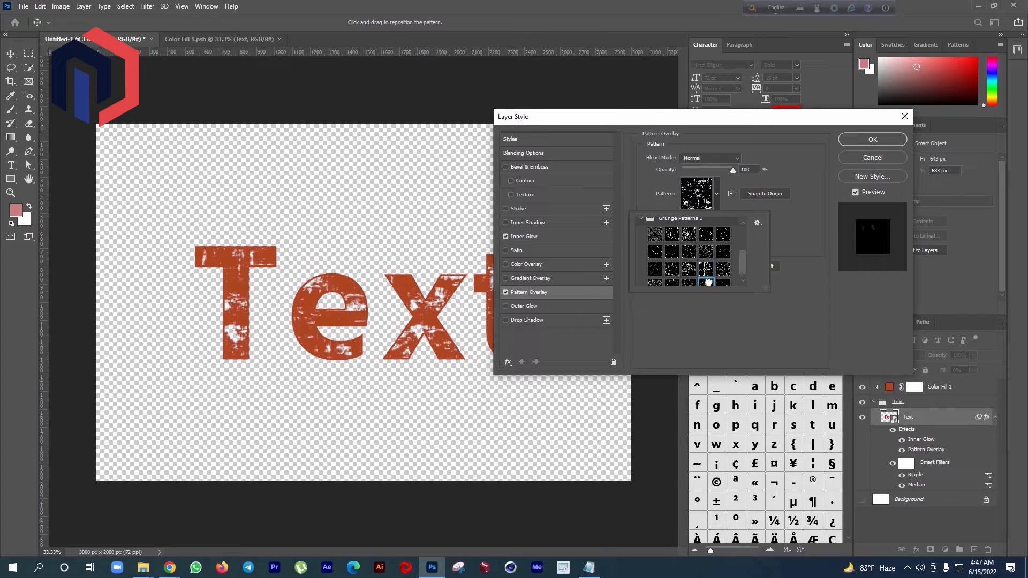
scroll(707, 280, down, 1)
click(672, 277)
click(655, 277)
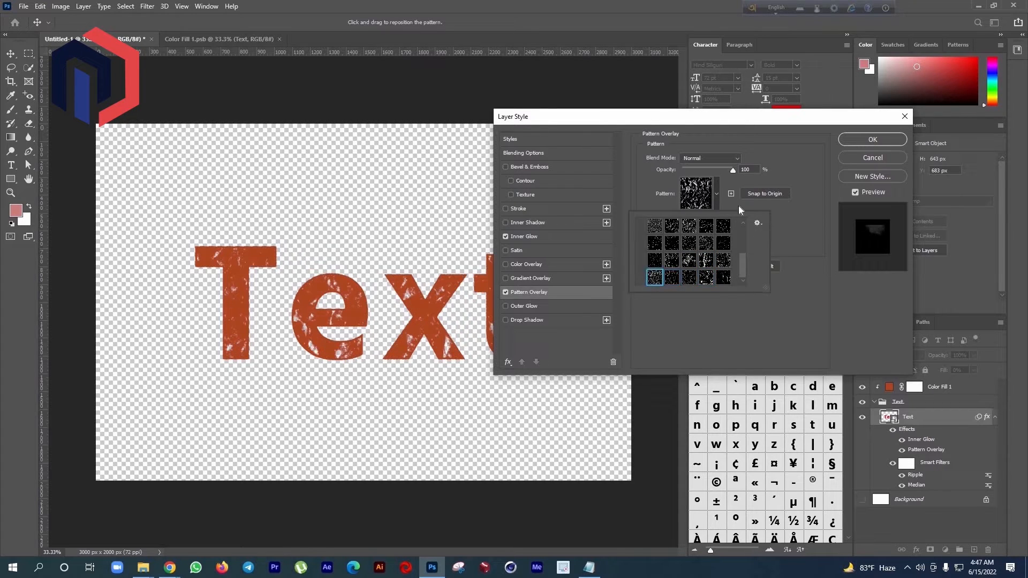
click(864, 141)
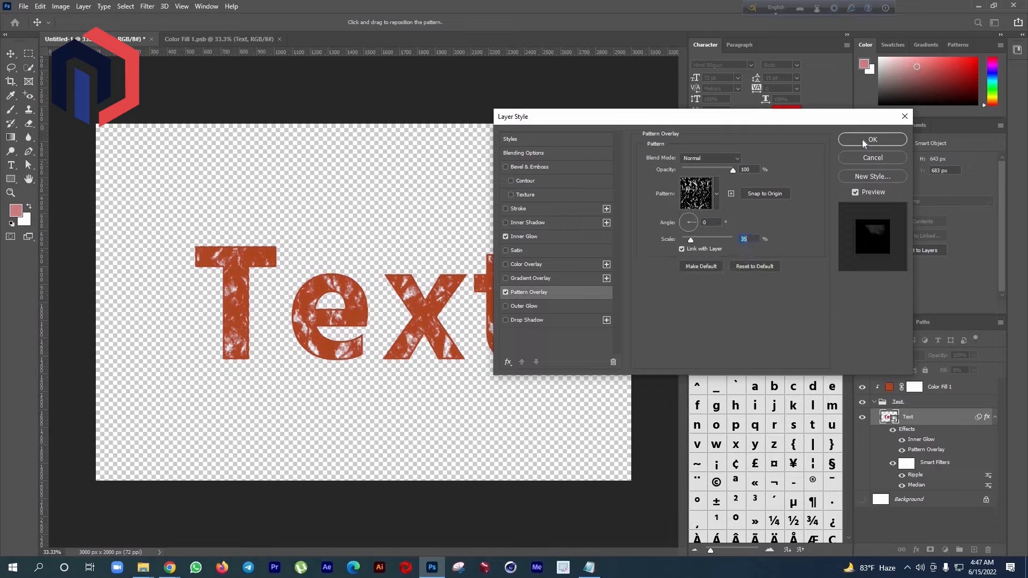
click(862, 140)
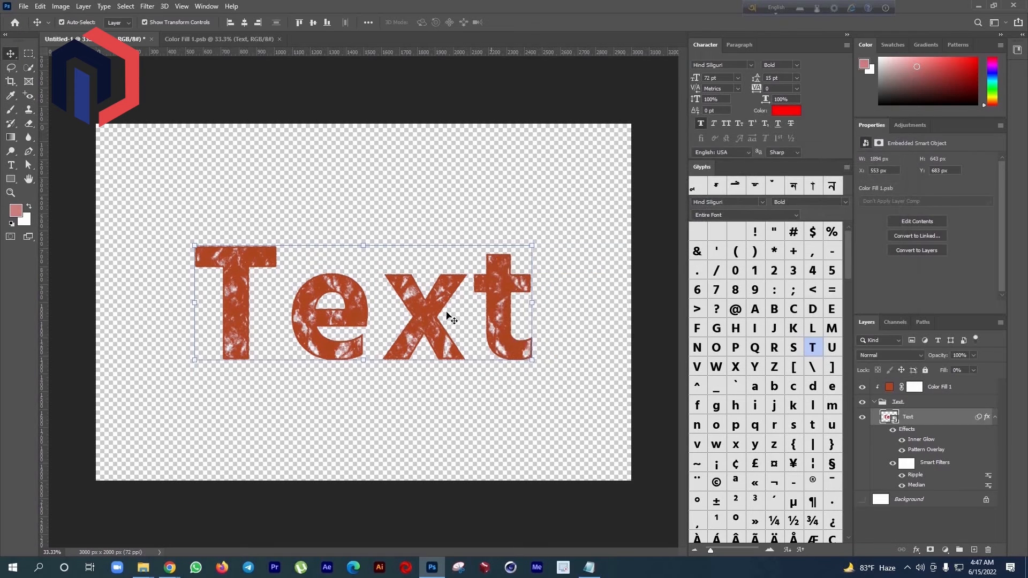
click(449, 319)
click(442, 323)
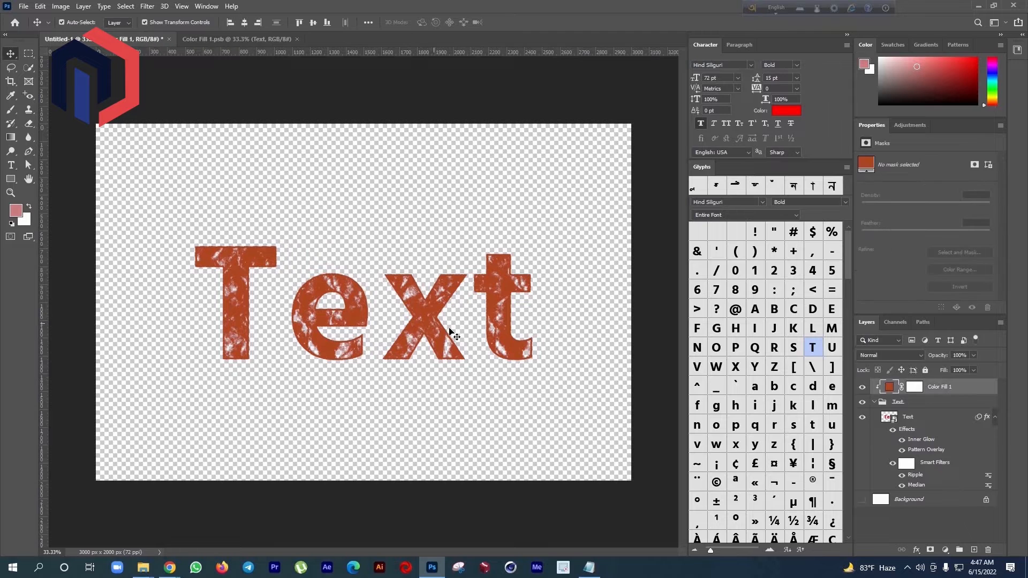
click(453, 332)
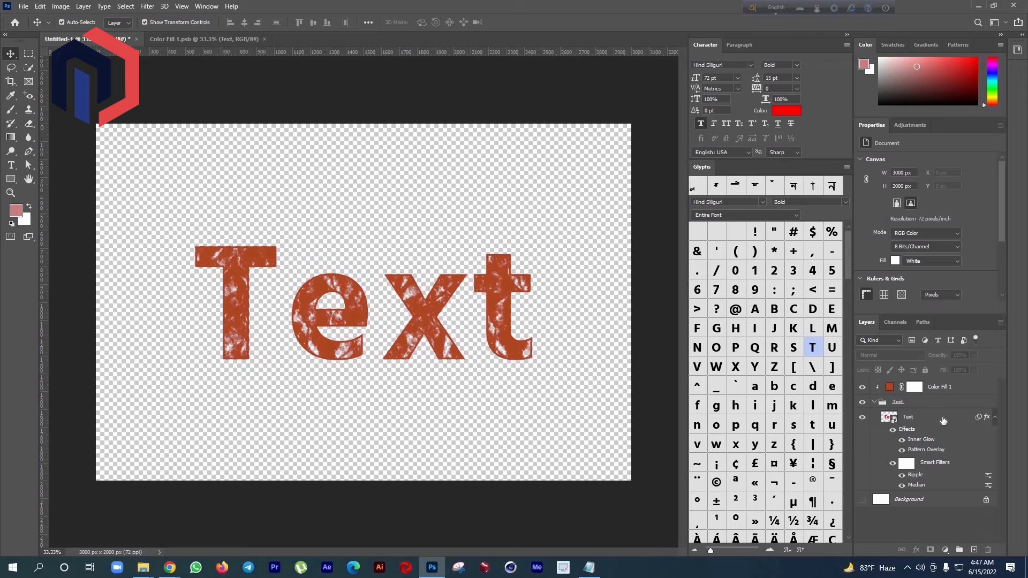
double_click(945, 419)
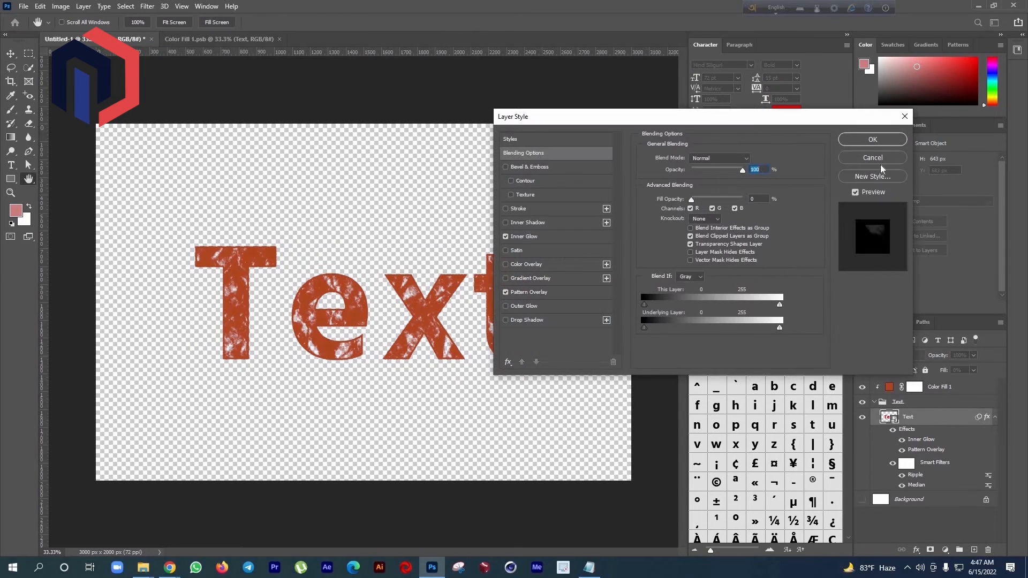
key(Return)
Open the Text smart object's contents, replace the word with a three-letter name in capitals, save, and return to the main document.
double_click(878, 419)
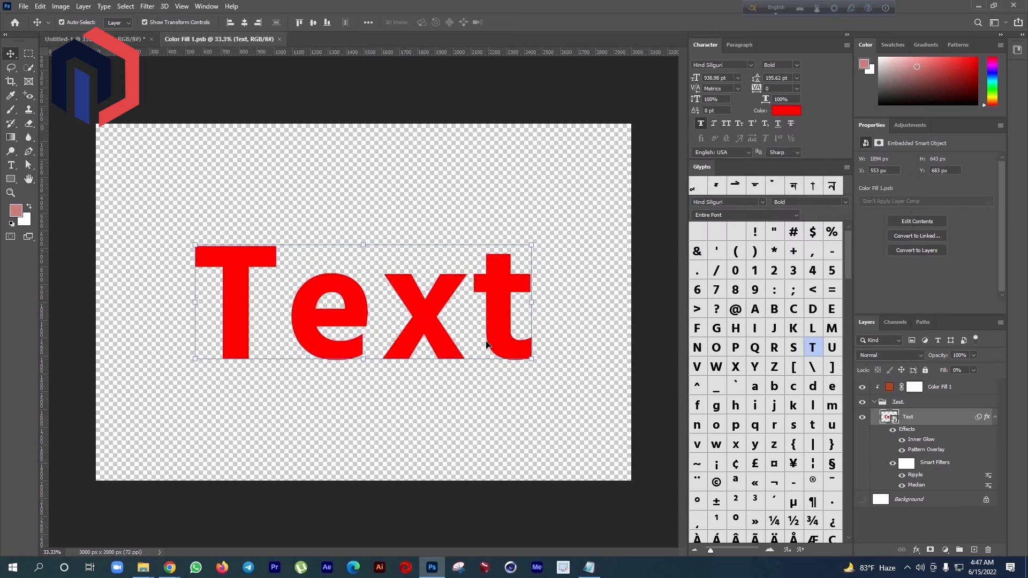
double_click(489, 340)
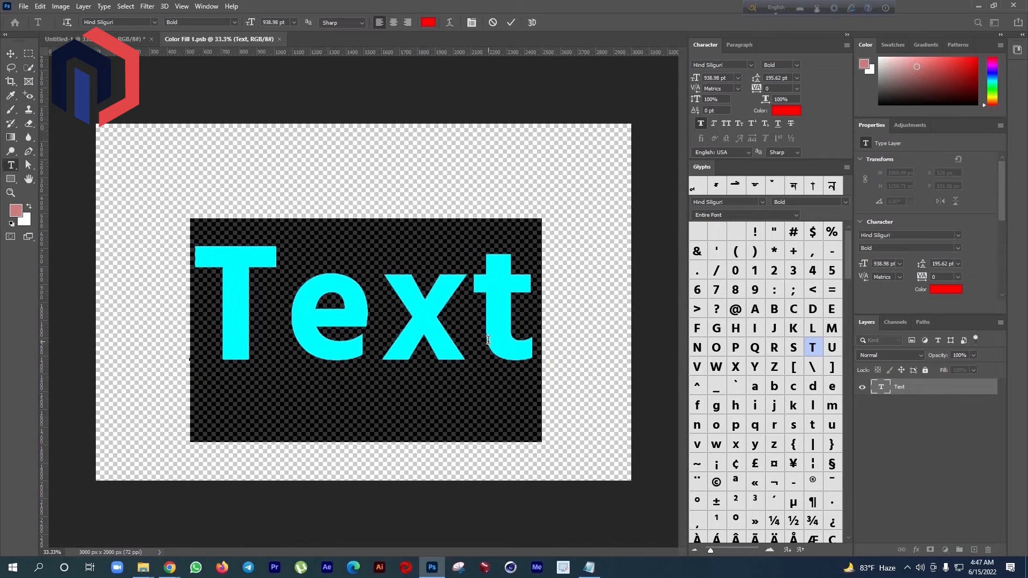
text(NUr)
key(BackSpace)
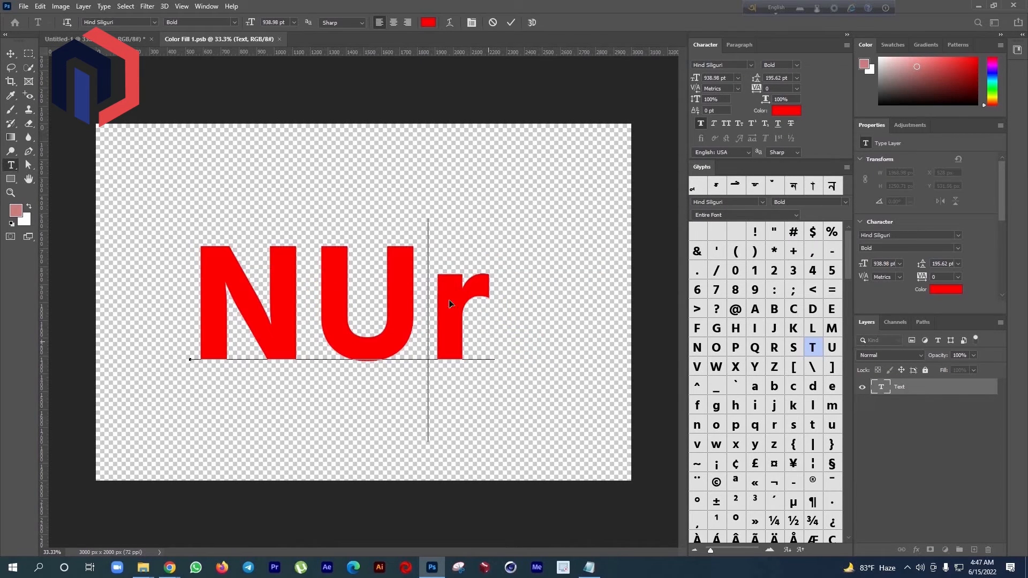
text(R)
key(ctrl+s)
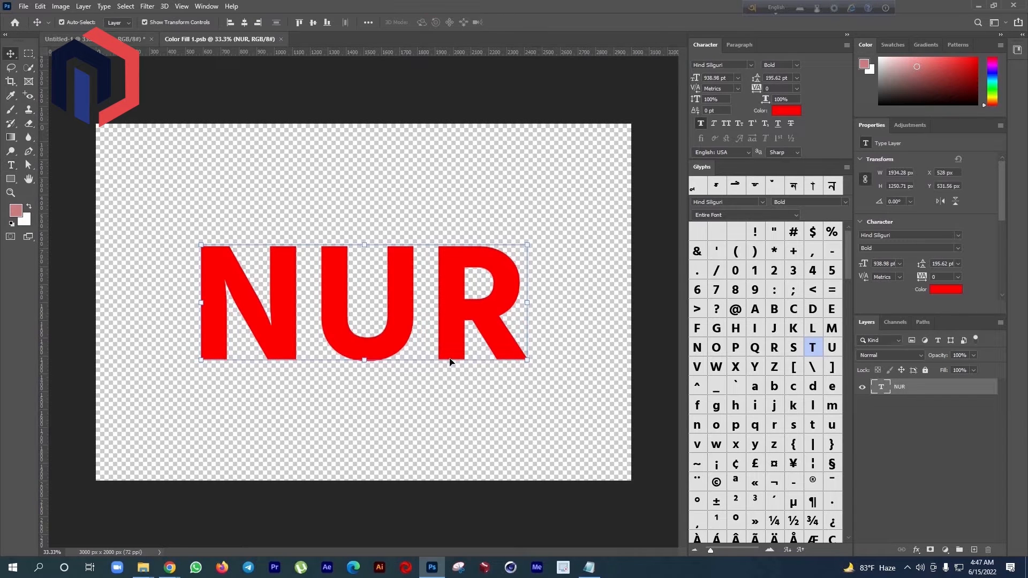
click(94, 41)
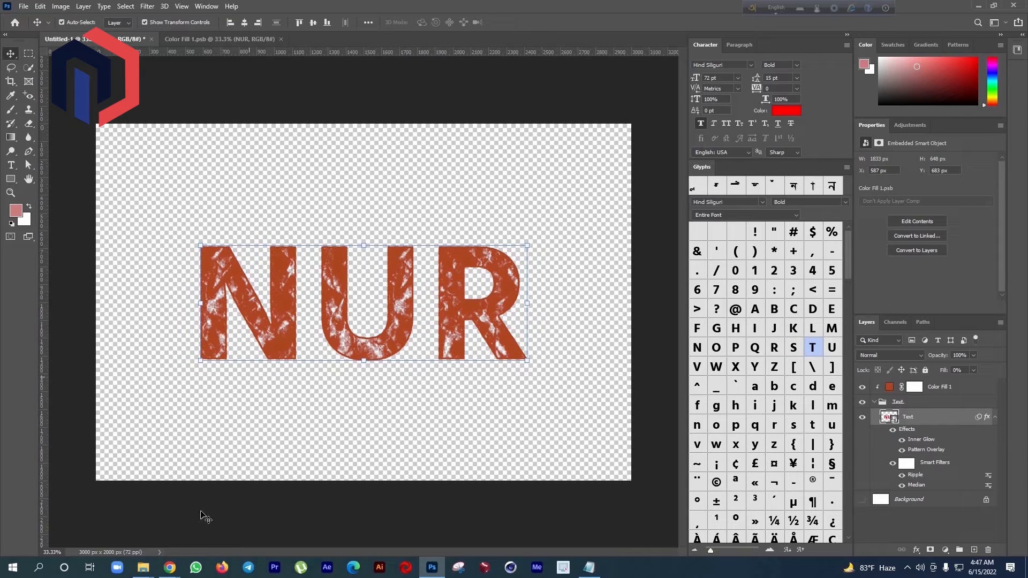
Place Logo.png from the 1.Stock folder in File Explorer into the Color Fill 1.psb document.
click(143, 566)
click(207, 41)
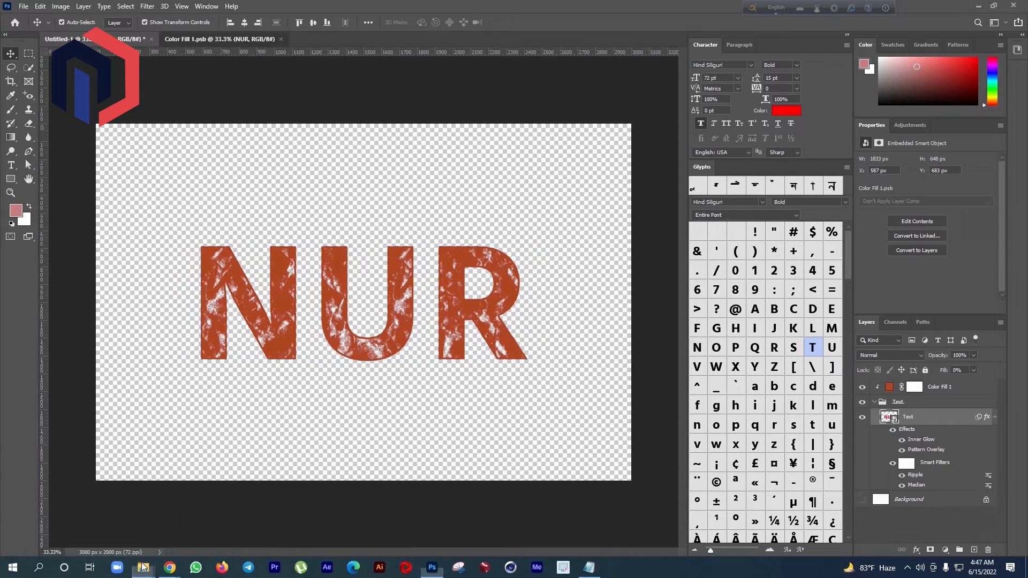
click(142, 566)
click(201, 517)
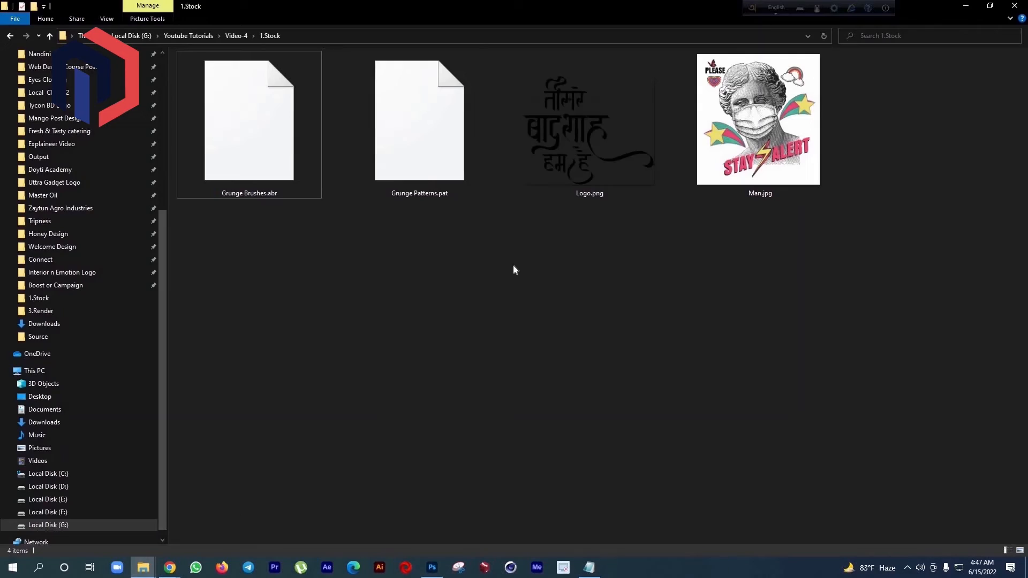
drag(590, 123, 382, 357)
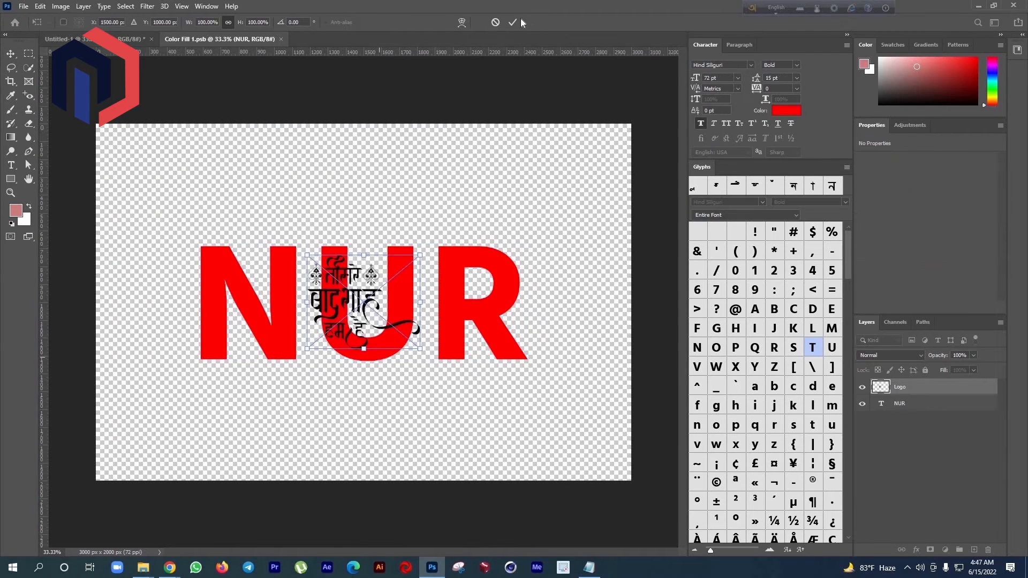
key(Return)
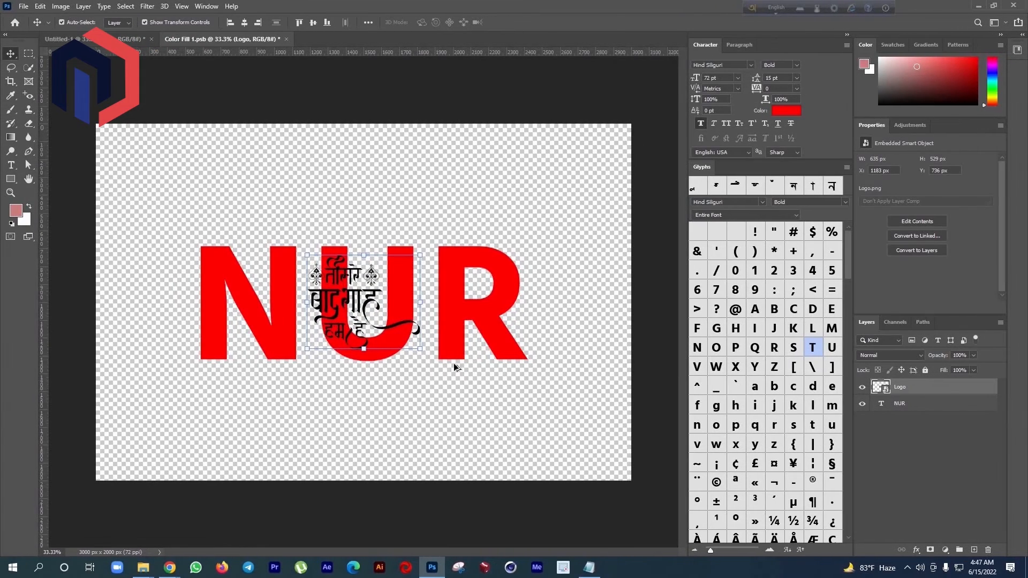
Hide the text layer and enlarge the logo to about 1865 × 1553 px, updating the artwork in the main document.
click(862, 404)
drag(535, 391, 535, 370)
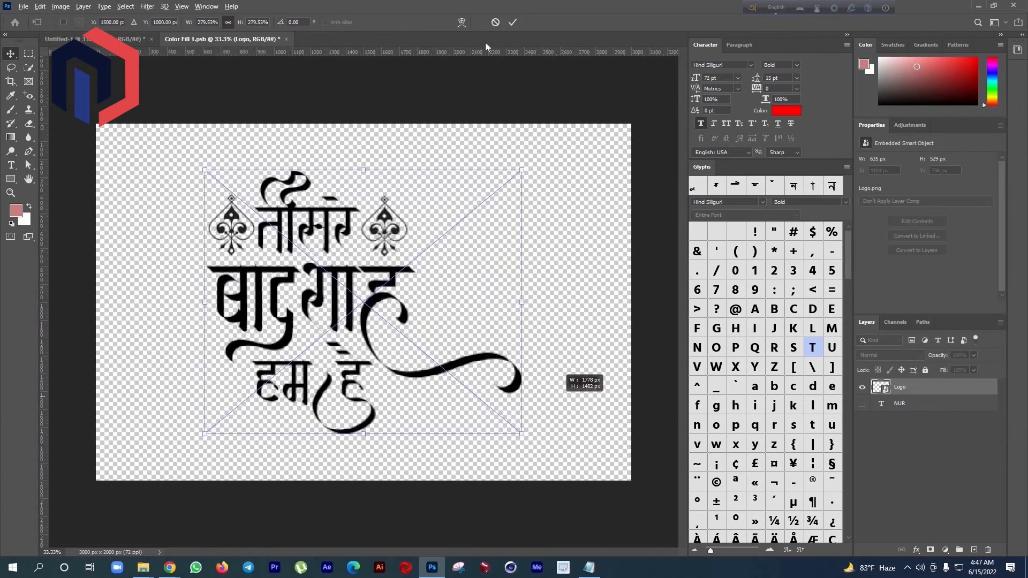
click(512, 22)
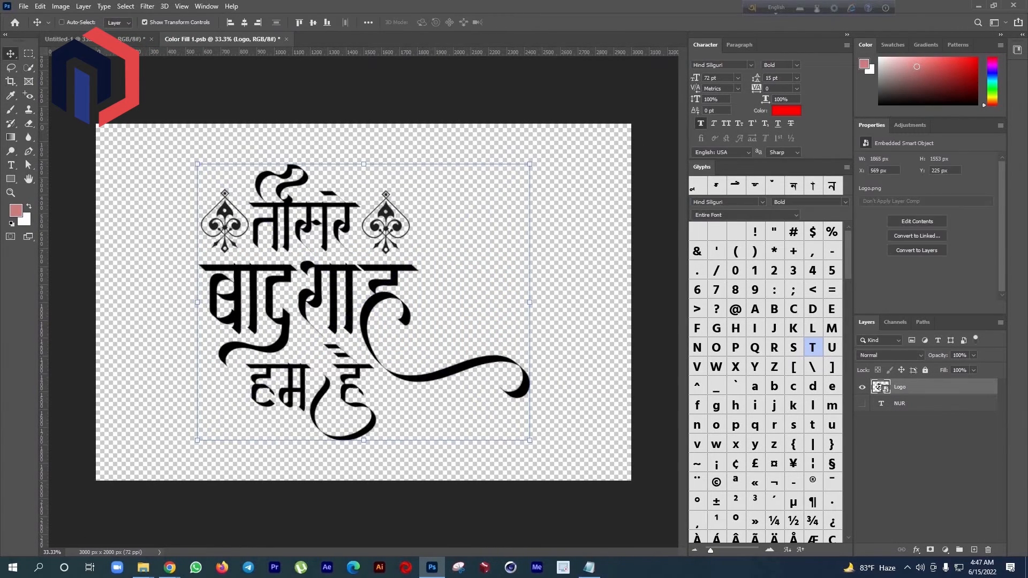
key(ctrl+Tab)
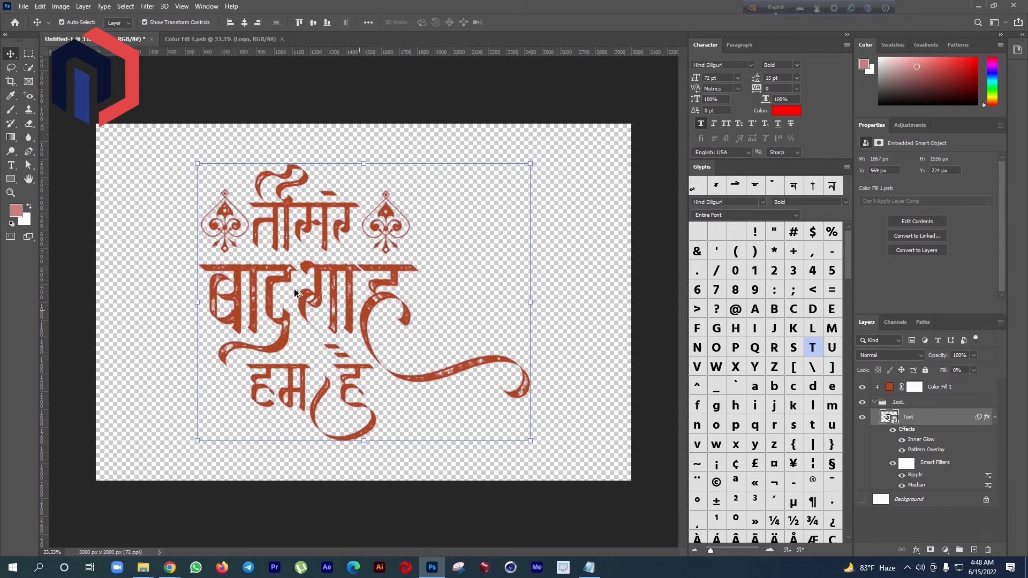
Stamp all visible layers into a new merged layer above the Color Fill 1 layer.
scroll(295, 293, up, 1)
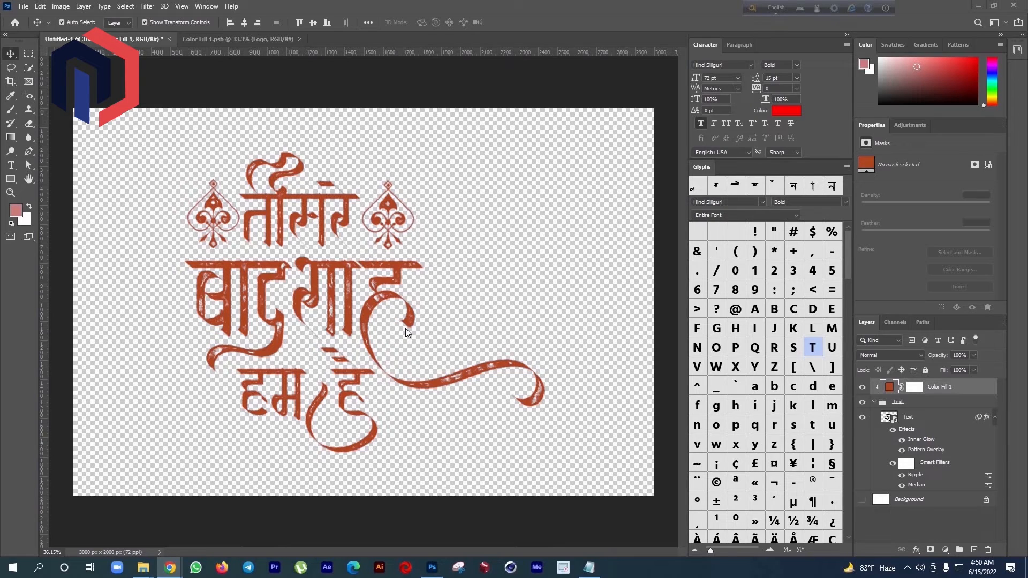
click(954, 393)
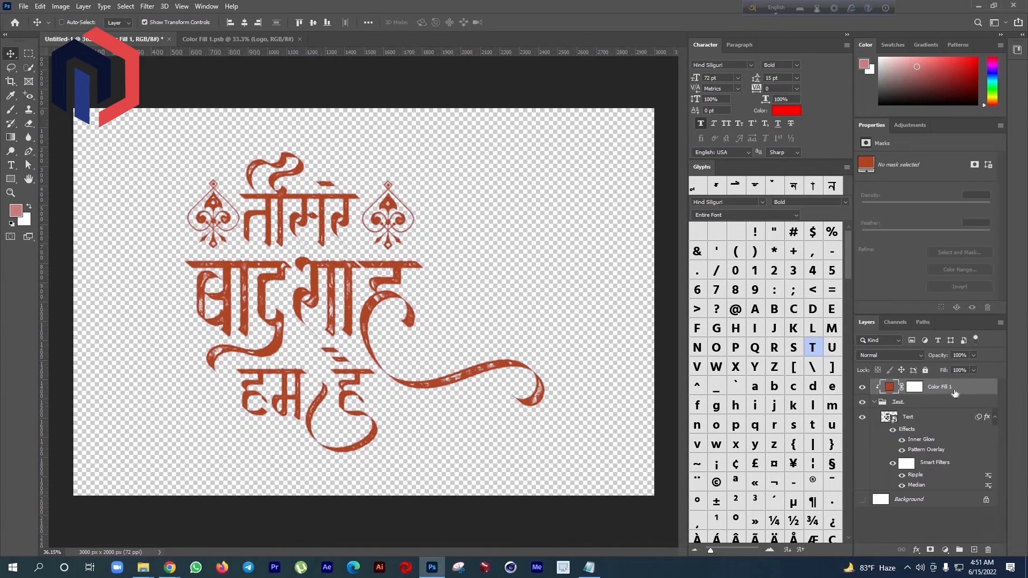
key(ctrl+shift+alt+e)
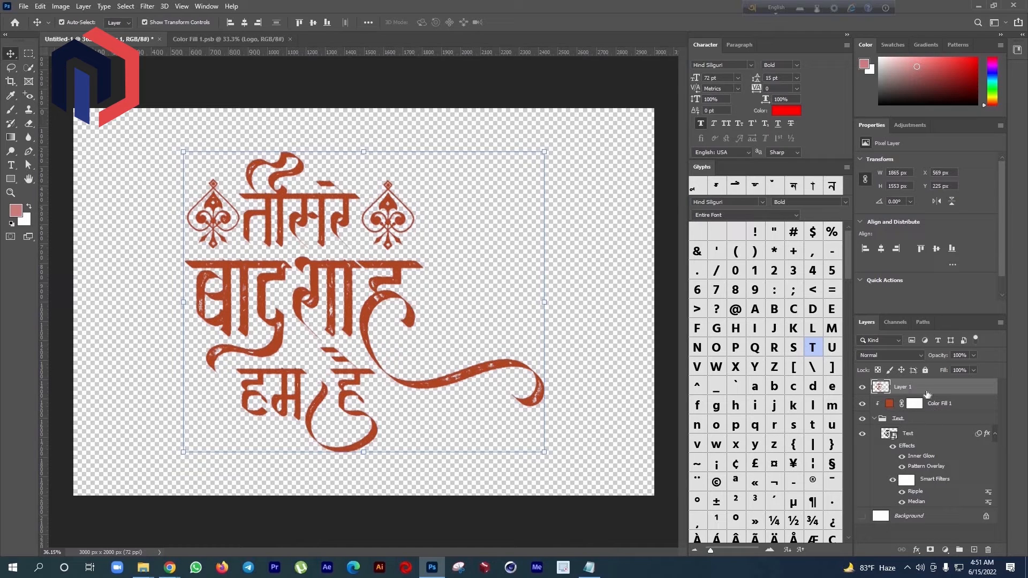
Load the merged layer's pixels as a selection and convert it into a work path.
ctrl+click(879, 391)
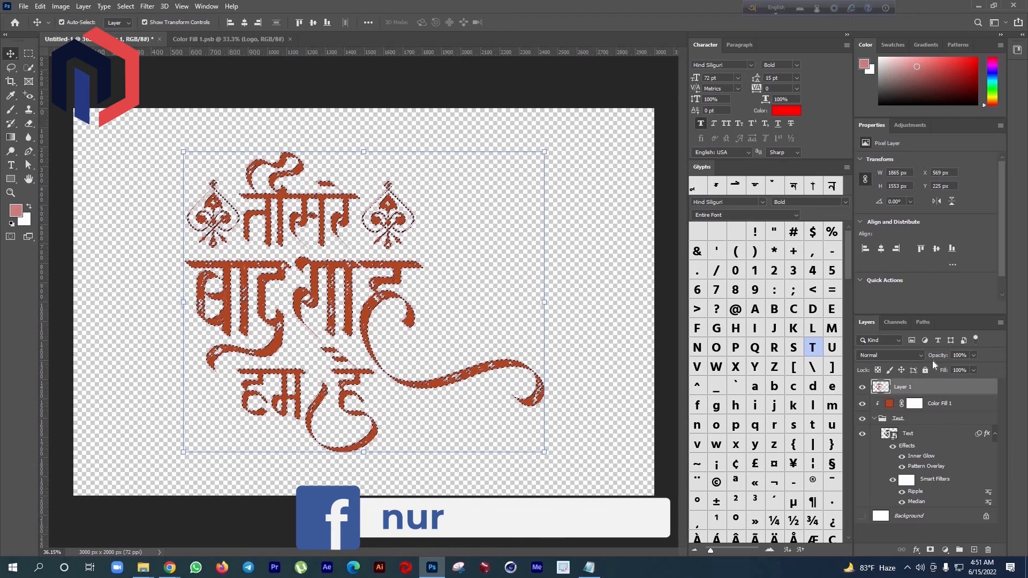
click(923, 323)
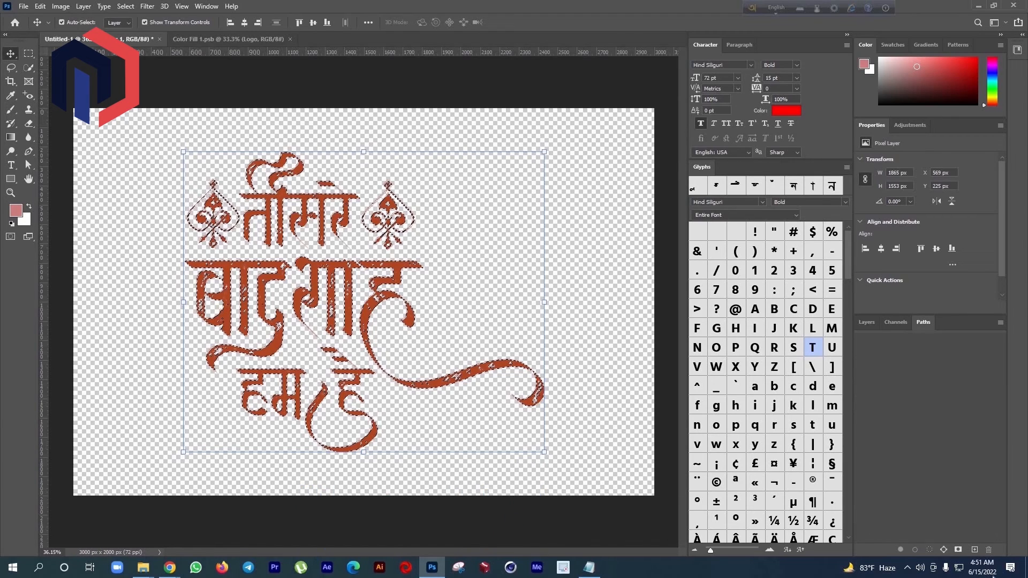
click(944, 551)
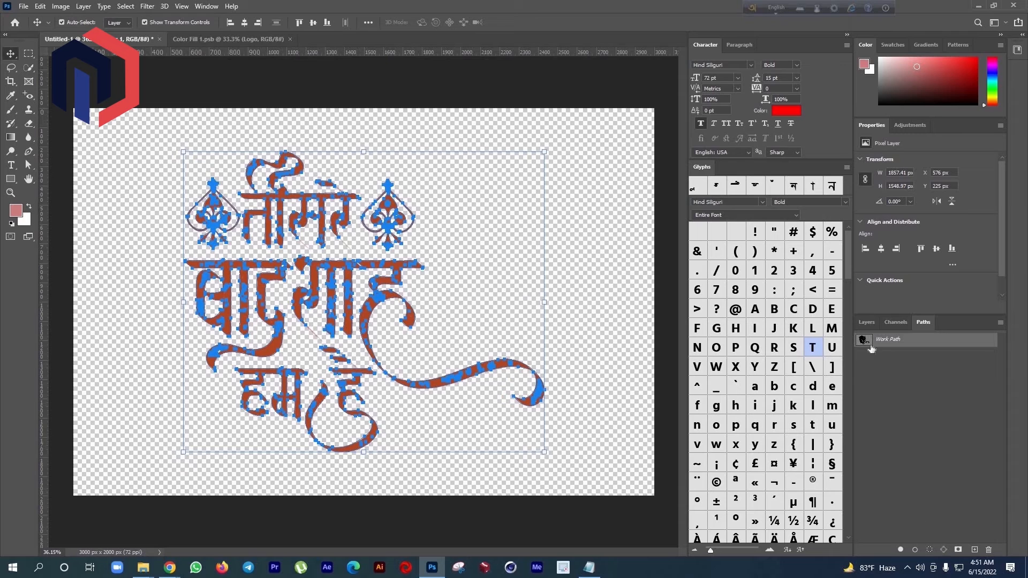
click(868, 323)
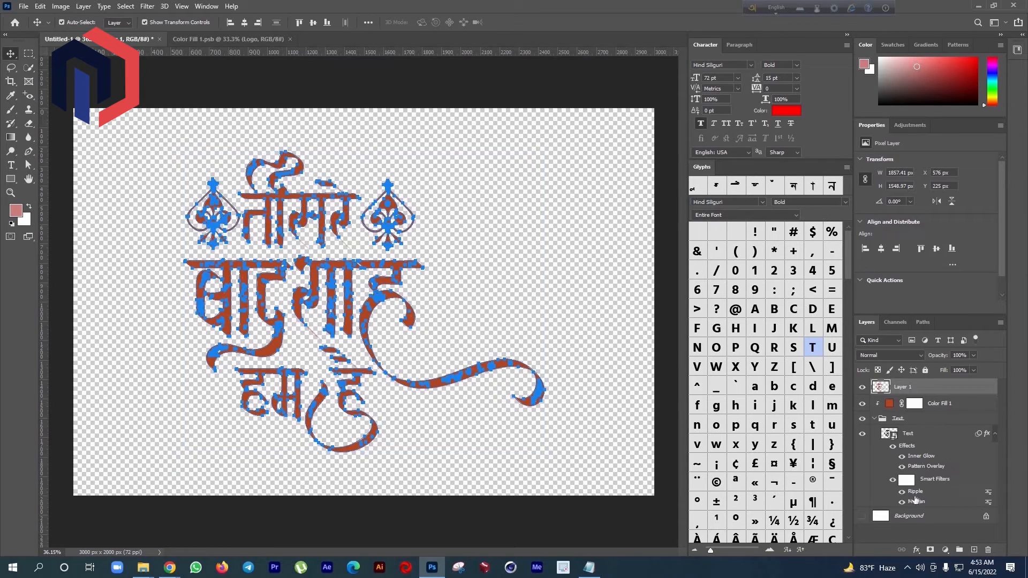
Delete the Text smart object inside the Text group and the Color Fill 1 layer.
click(937, 407)
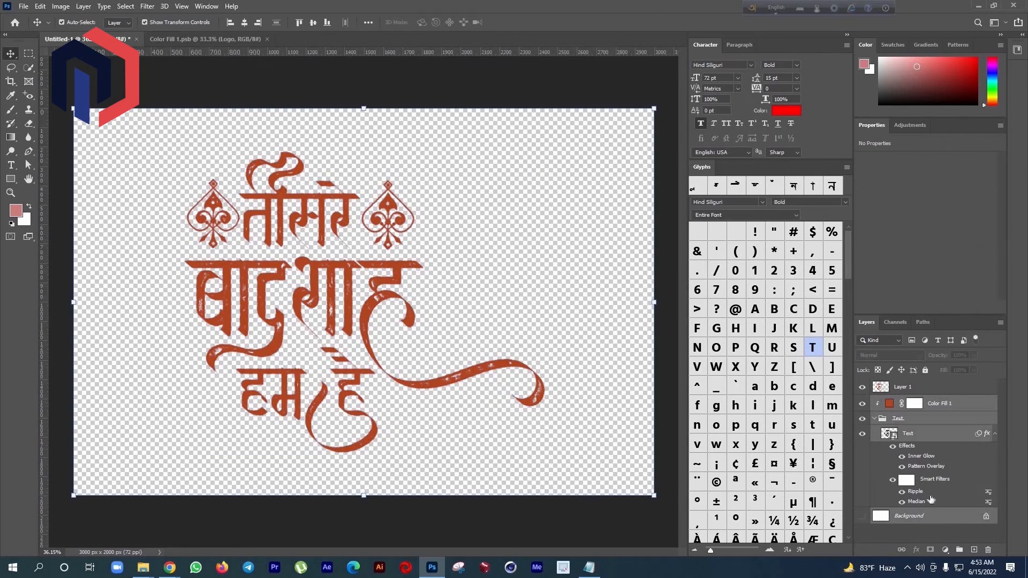
click(923, 429)
key(Delete)
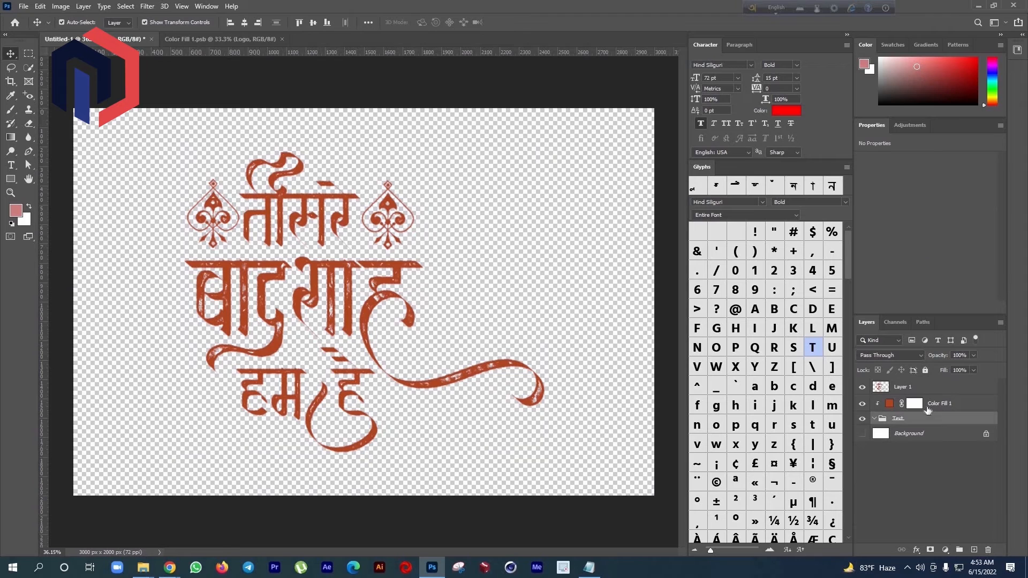
click(905, 402)
key(Delete)
Load the outline of Layer 1 as a selection and make a work path from it.
click(898, 389)
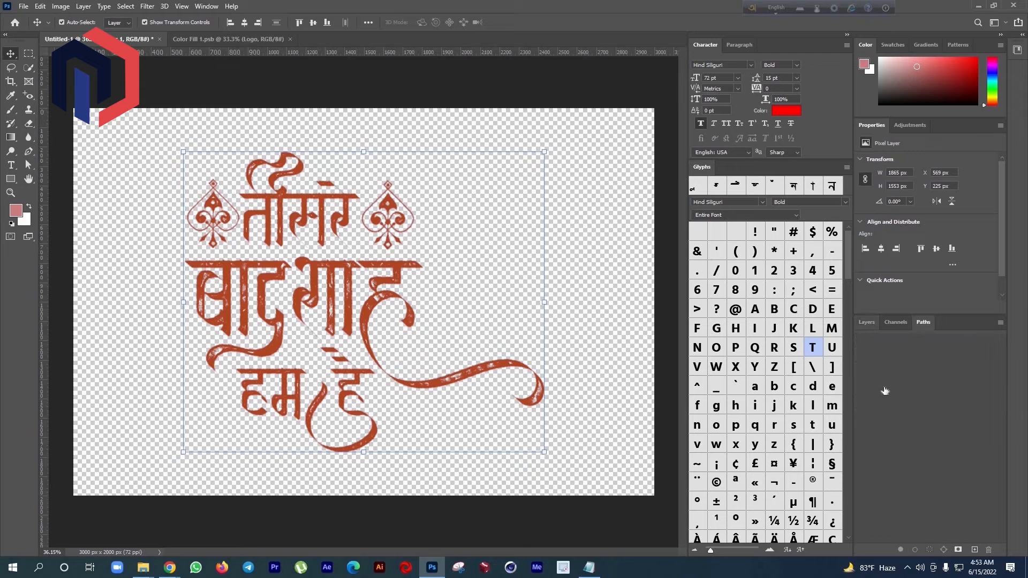
drag(884, 389, 879, 395)
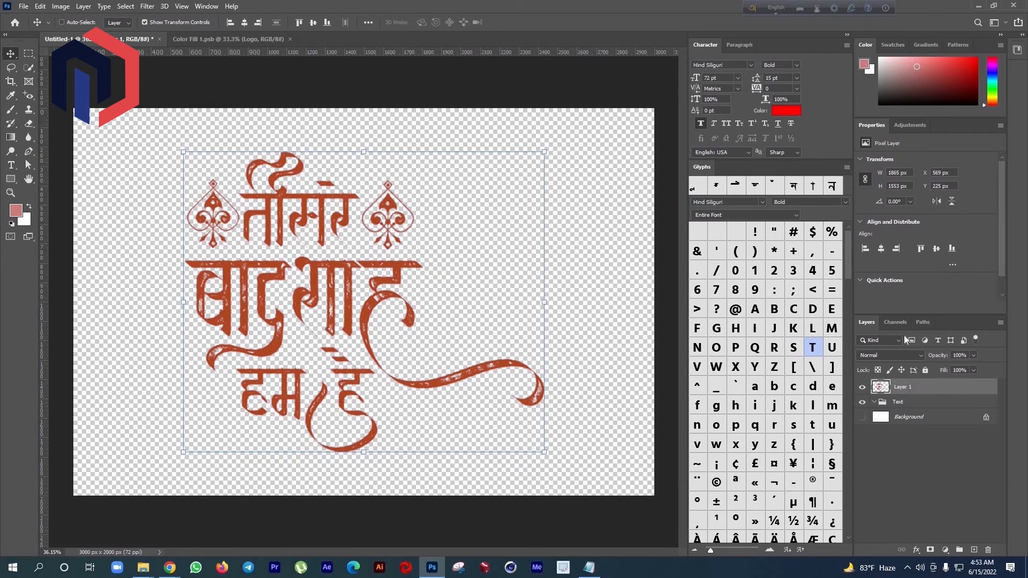
click(922, 323)
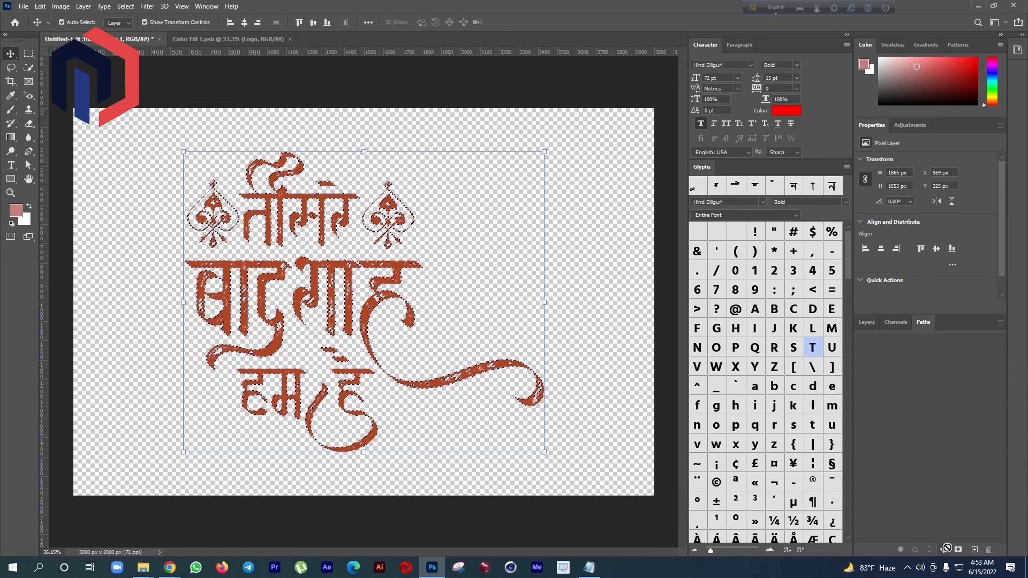
click(947, 549)
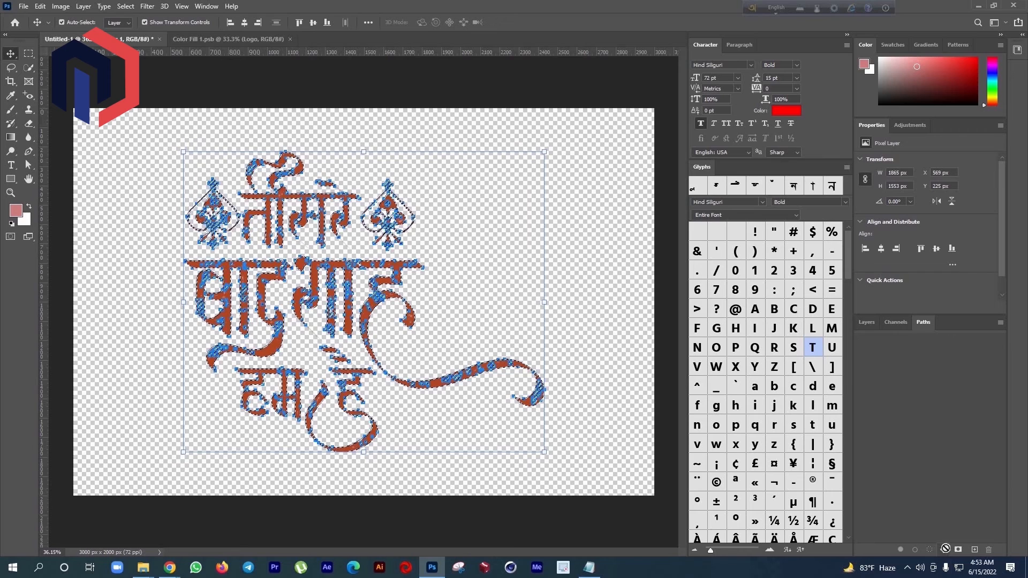
click(870, 327)
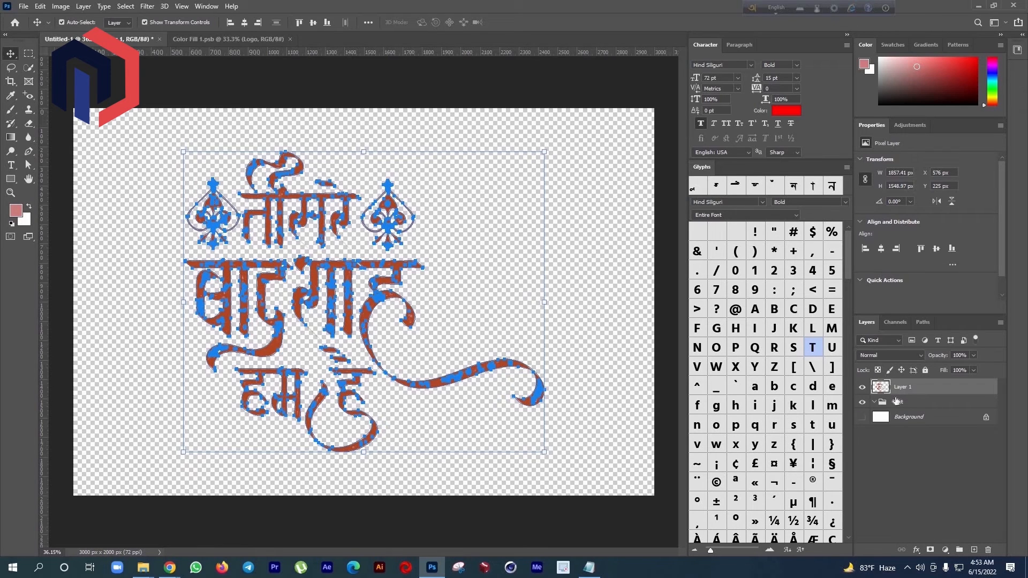
Save the document on the computer in Photoshop EPS format as Untitled-1.eps, replacing the existing file and accepting the EPS options.
key(ctrl+s)
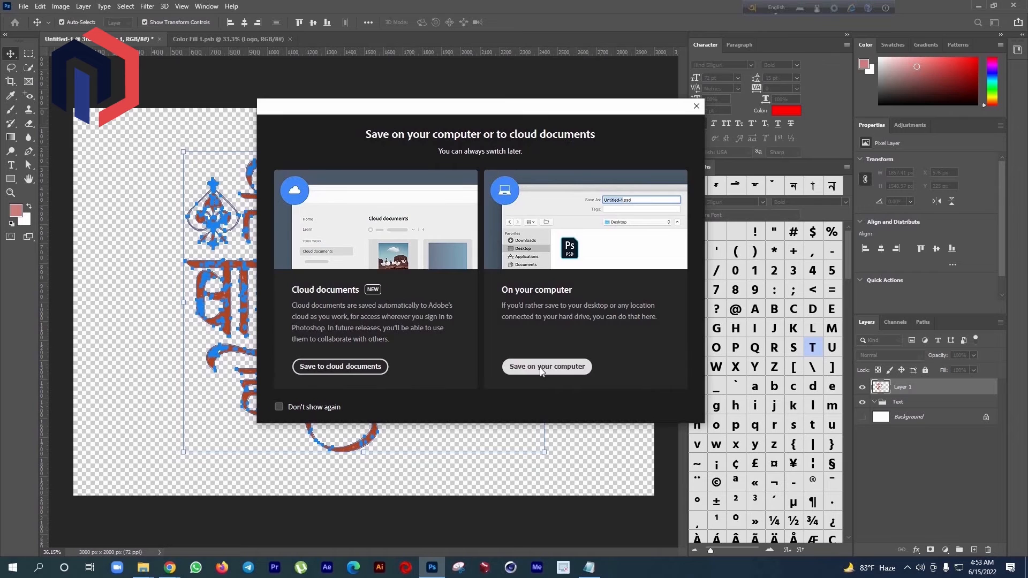
click(539, 368)
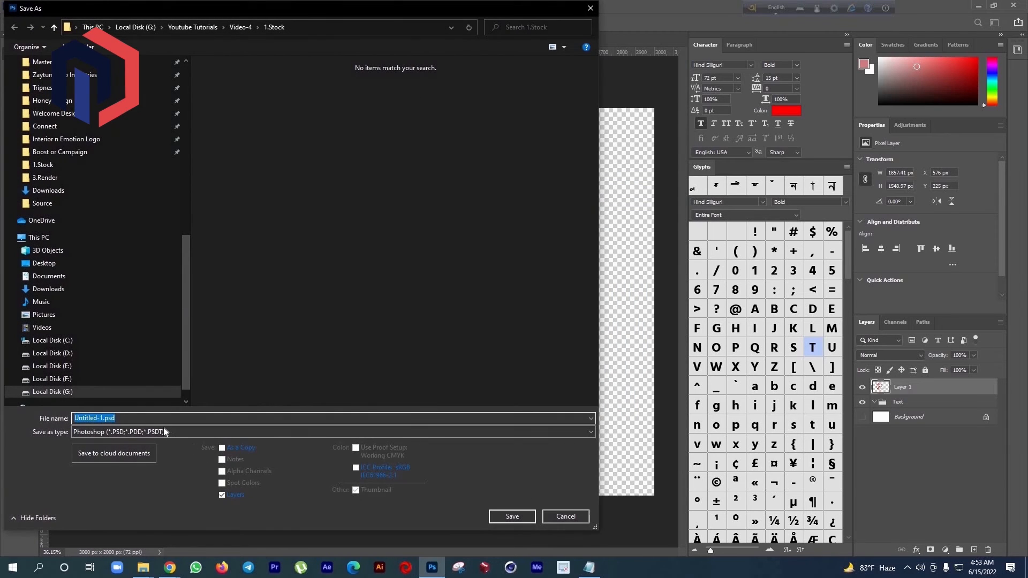
click(124, 415)
click(125, 432)
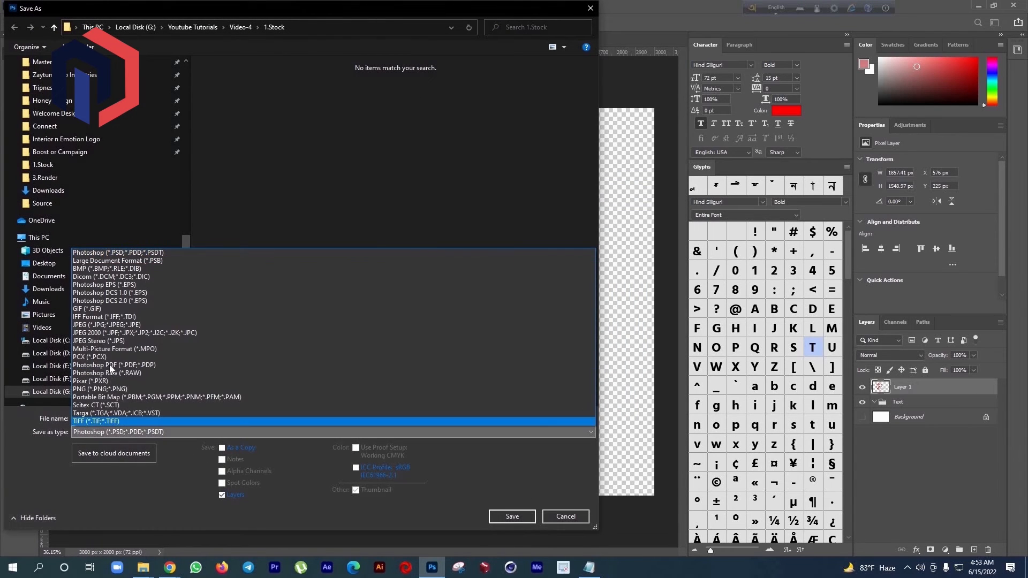
click(120, 285)
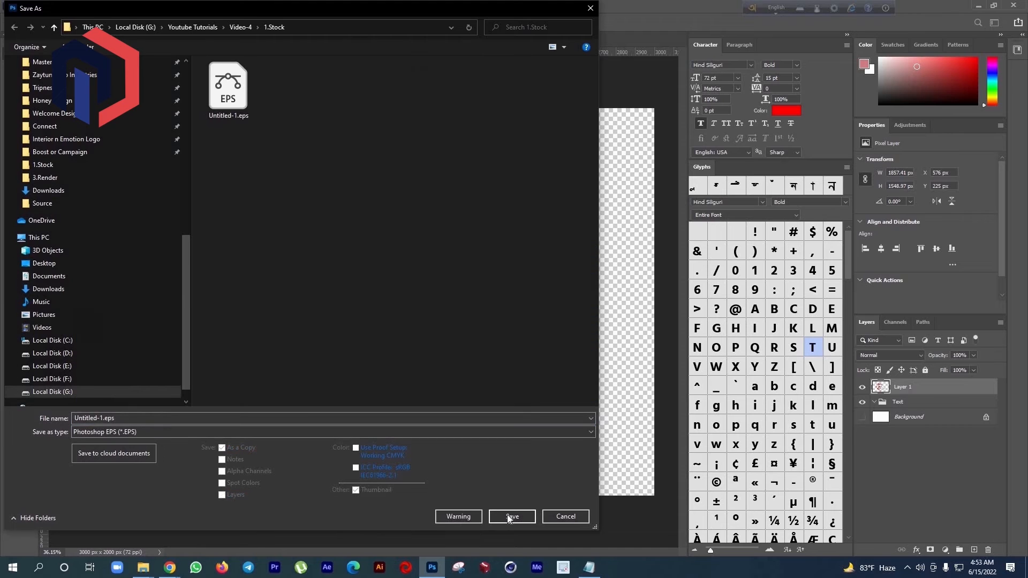
click(506, 515)
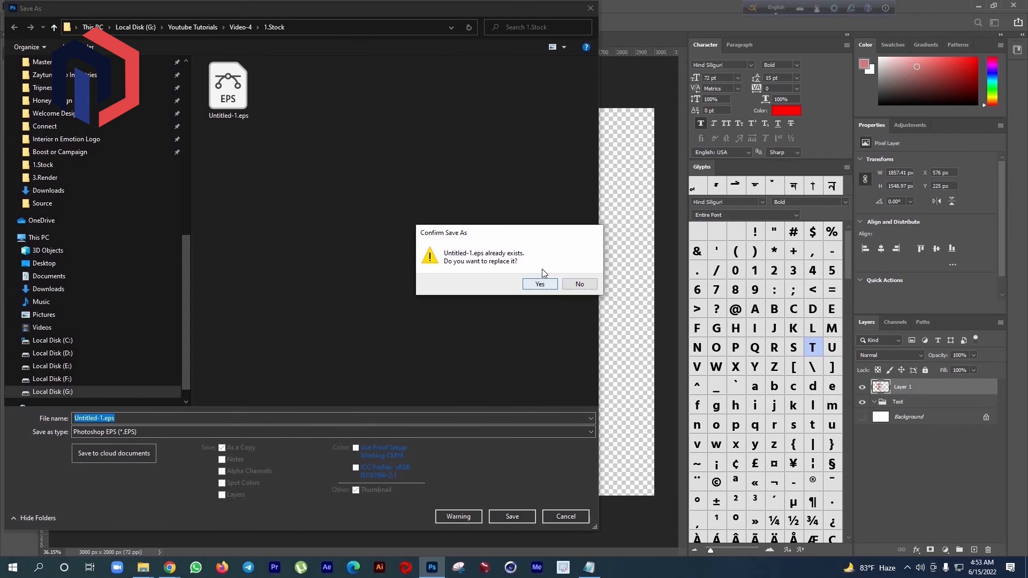
click(542, 284)
click(585, 142)
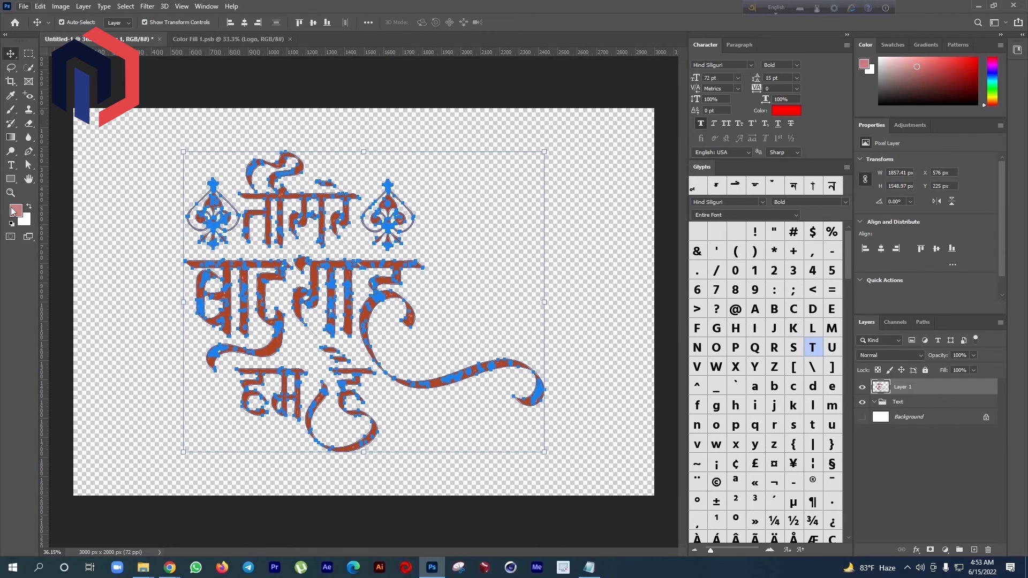
Review the File Handling preferences, including the Ask Before Saving Layered TIFF Files option, and accept them.
click(24, 7)
mouse_move(40, 7)
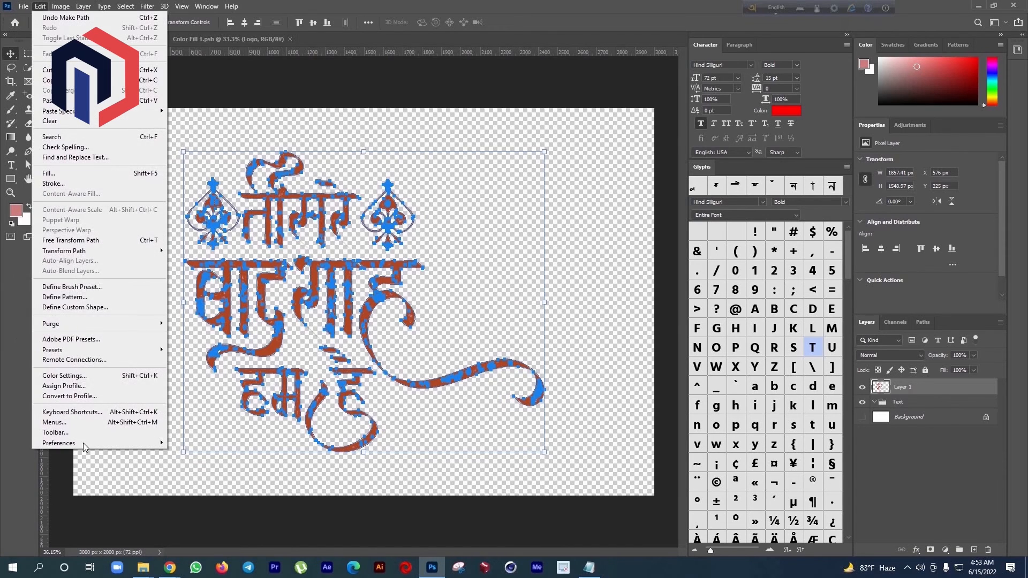
mouse_move(118, 442)
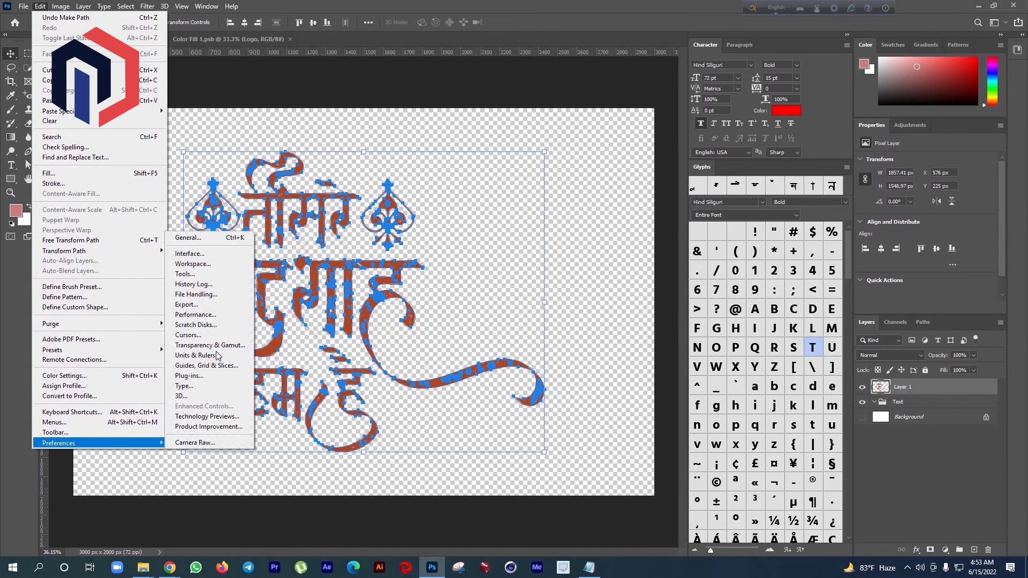
click(212, 295)
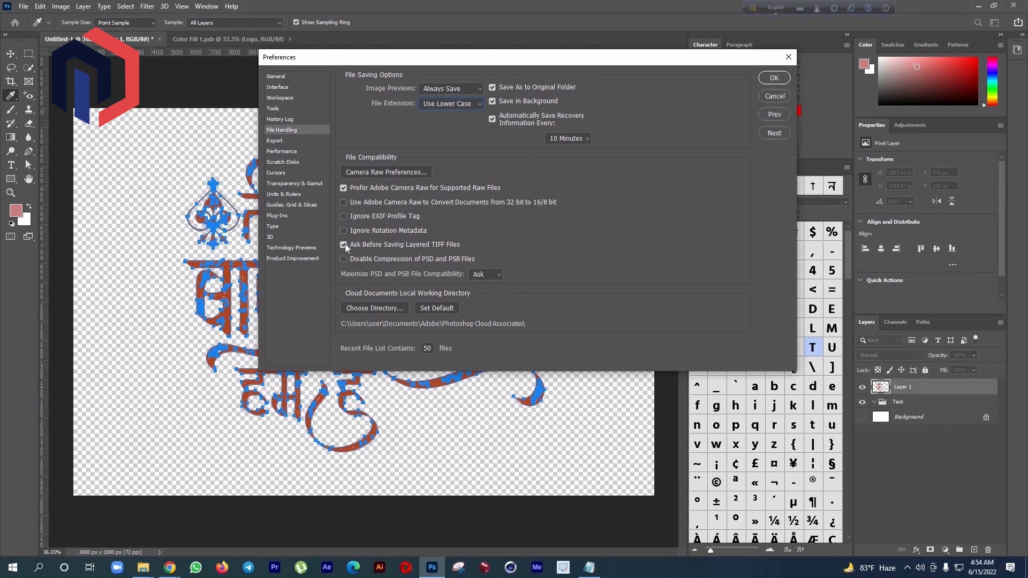
click(774, 78)
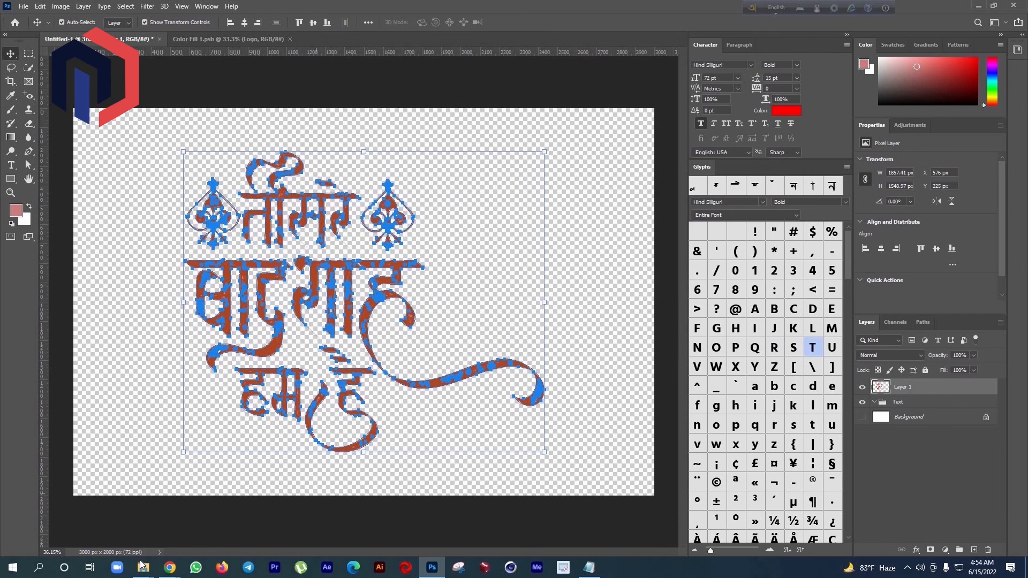
Switch to File Explorer, locate the exported Untitled-1.eps in the 1.Stock folder, and minimize the window.
key(alt+Tab)
click(936, 170)
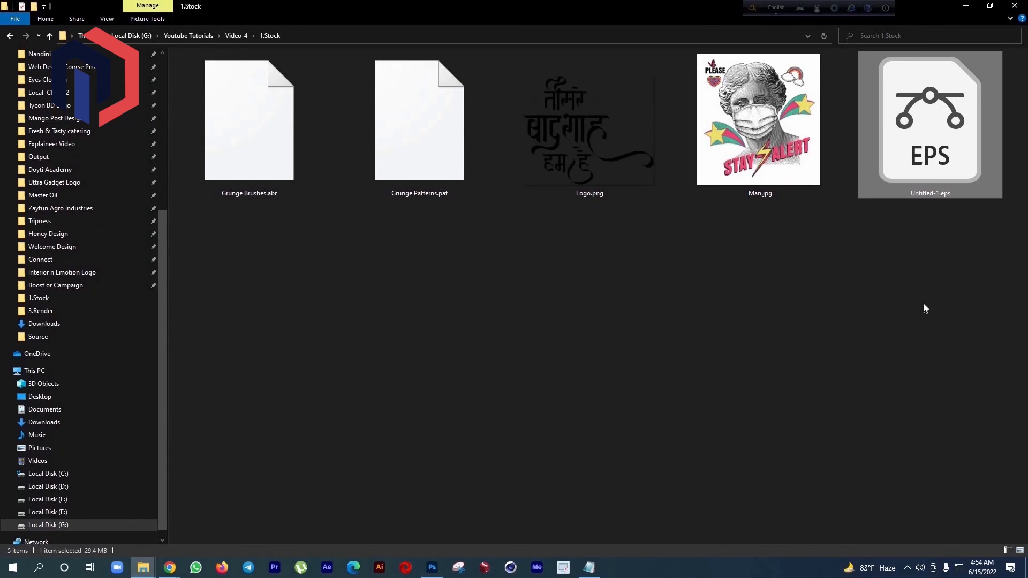
click(966, 6)
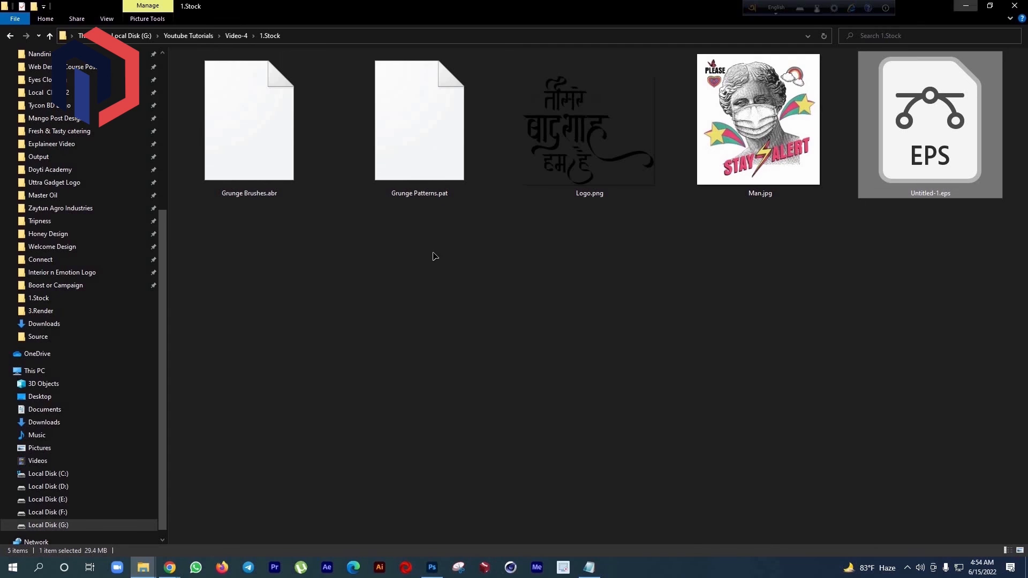